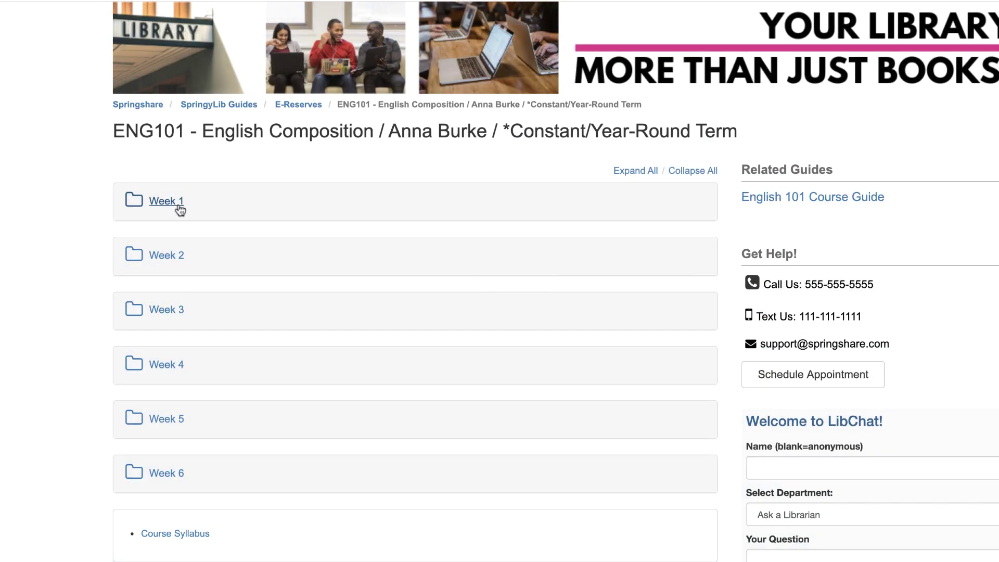
Step: Expand ENG101's Week 1 and Week 2 readings and view the Chapter 2 and Better Than Human details
click(178, 206)
click(174, 350)
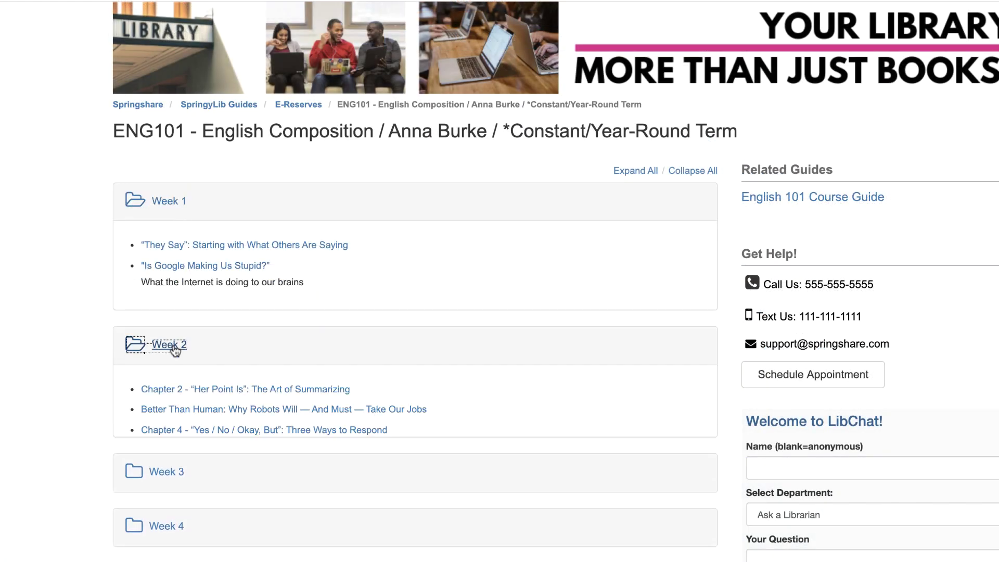
click(253, 391)
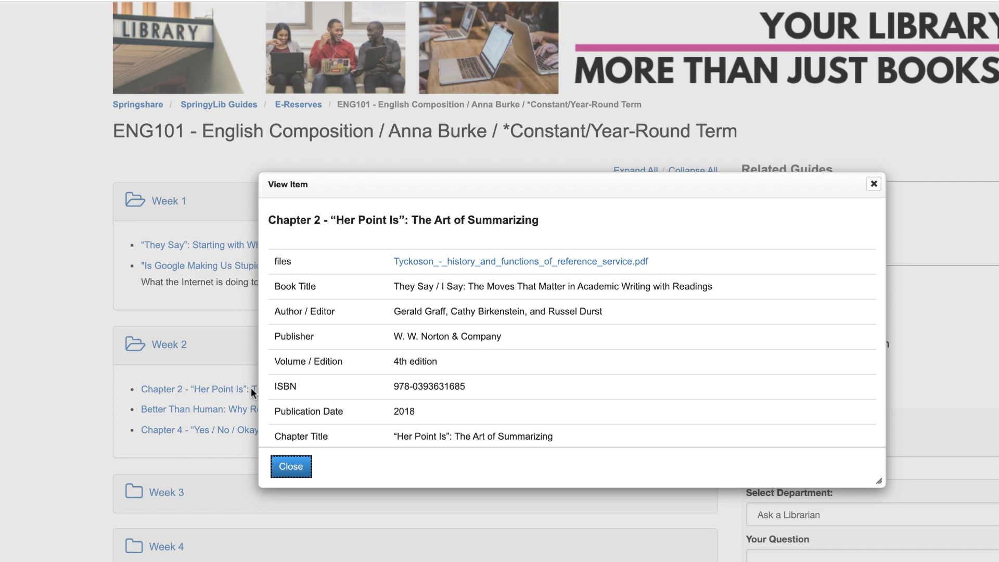
click(874, 185)
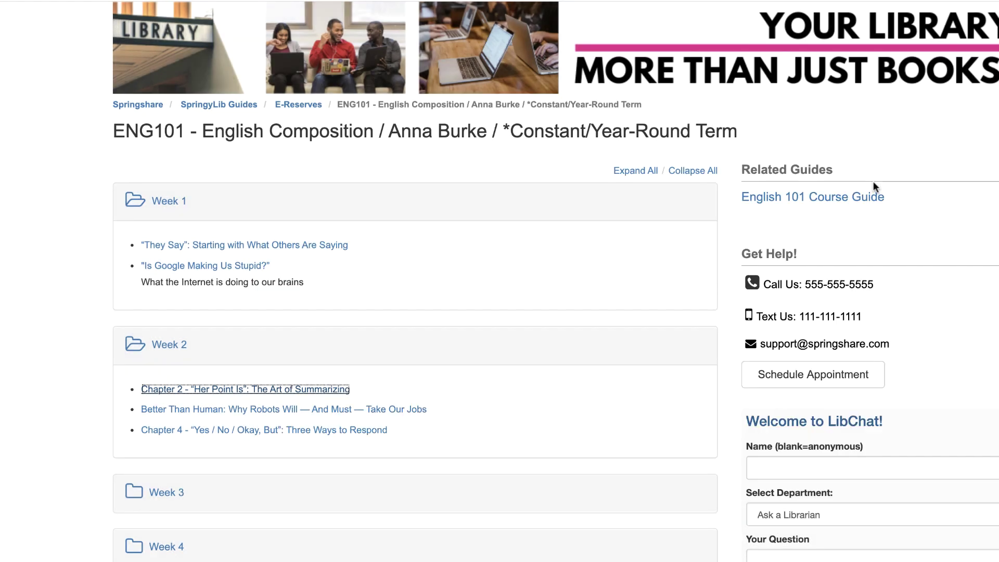
click(424, 409)
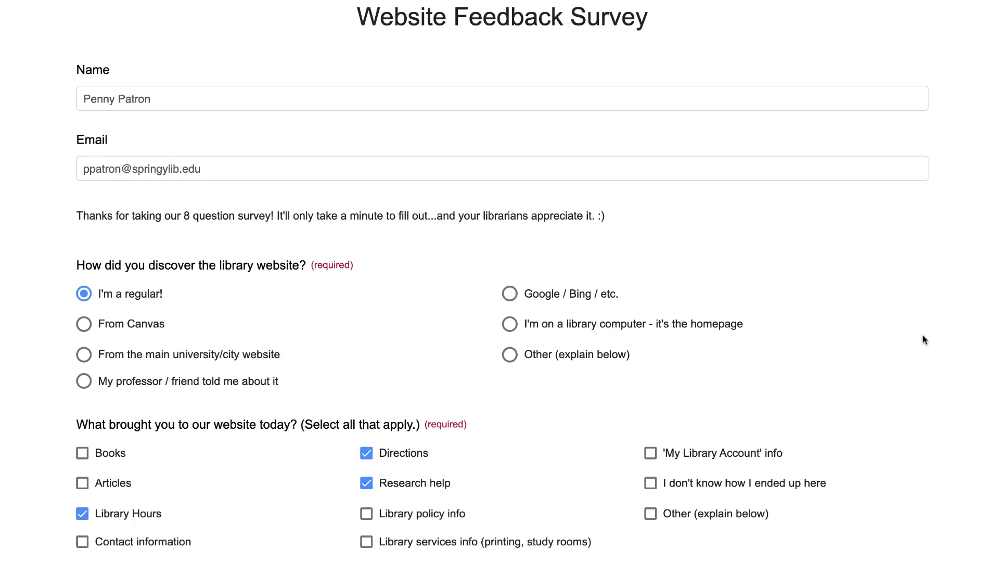
scroll(923, 339, down, 3)
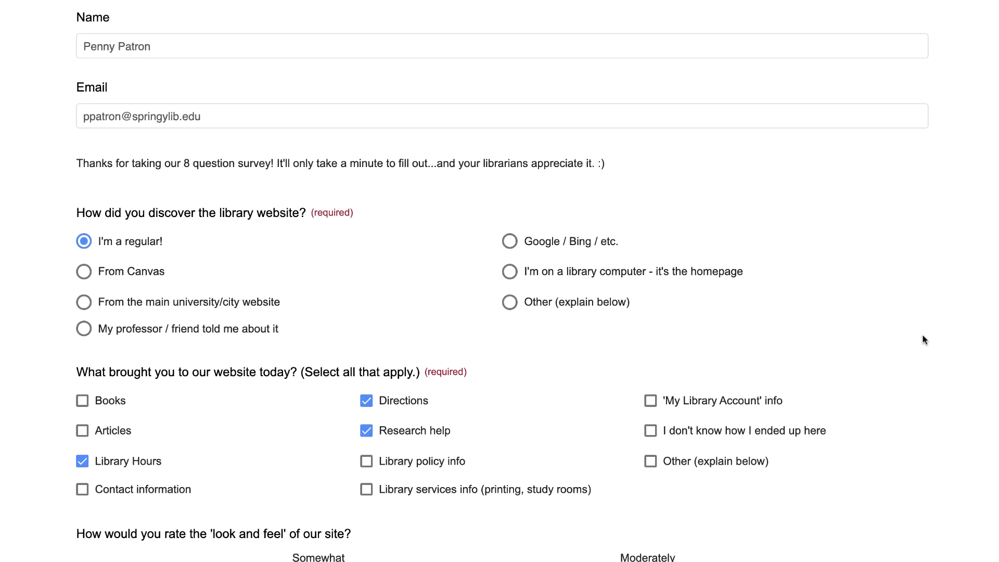
scroll(924, 339, down, 5)
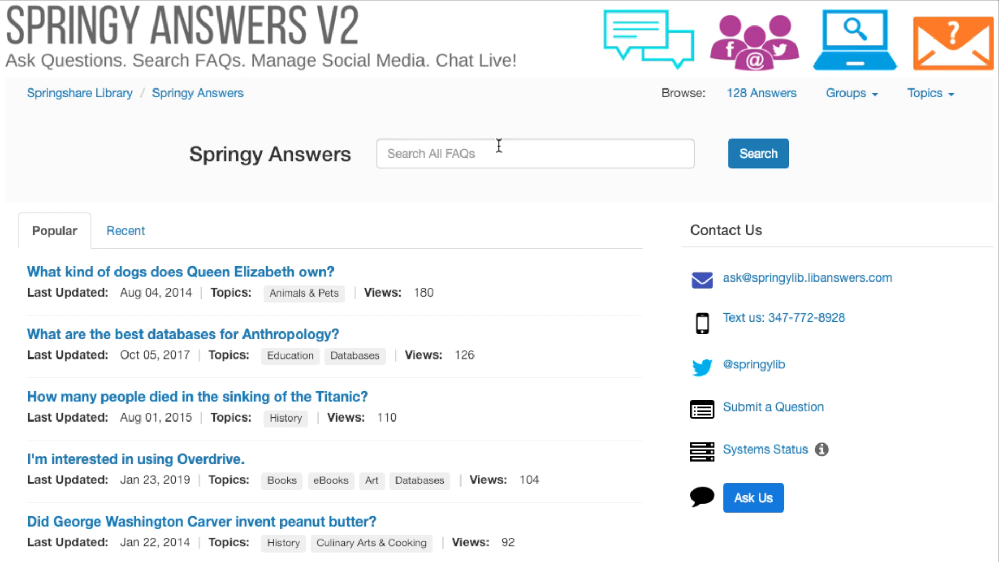
Step: Open the Overdrive ebook reader FAQ from an 'ereader' search and view the social post creation options
click(494, 151)
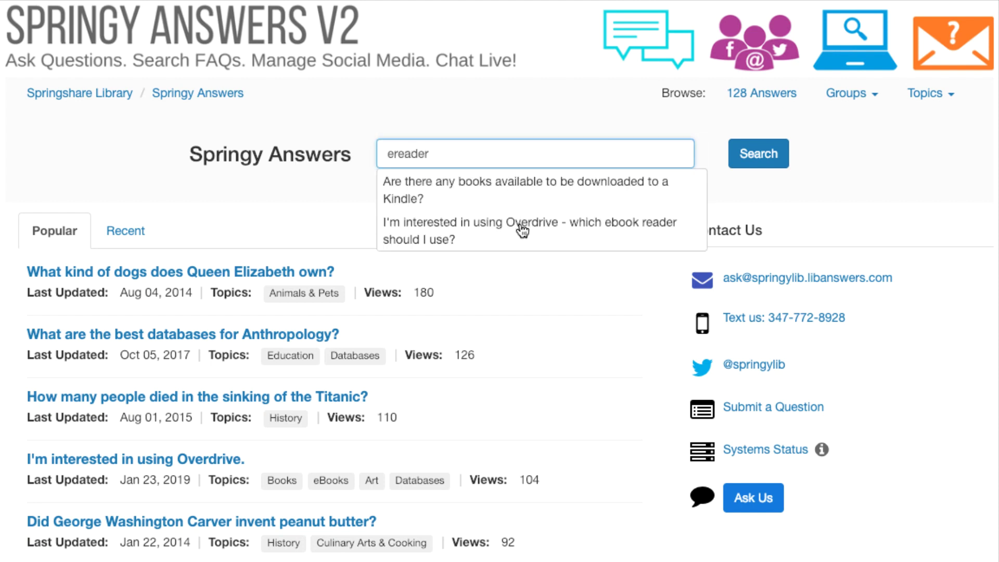
click(522, 229)
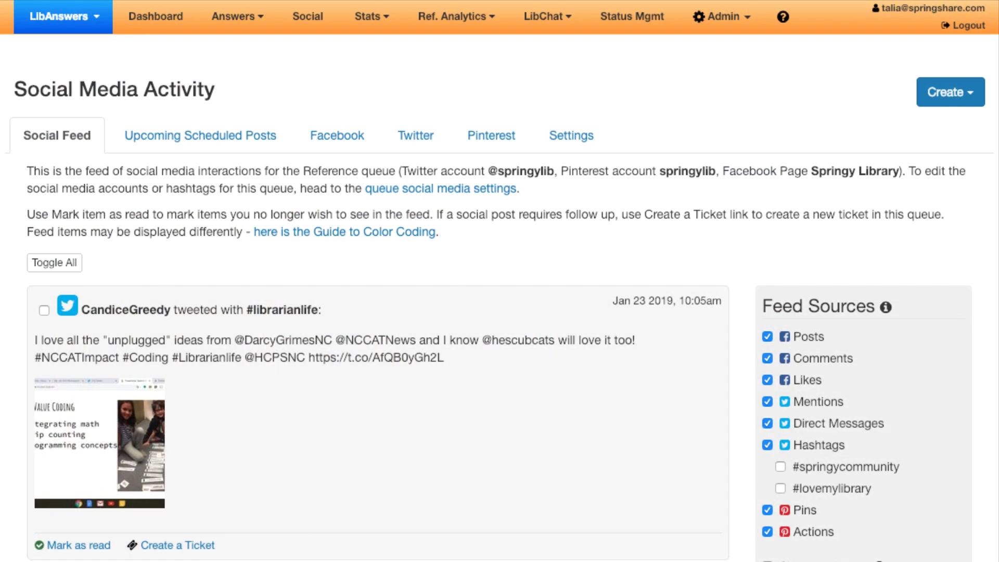
click(949, 92)
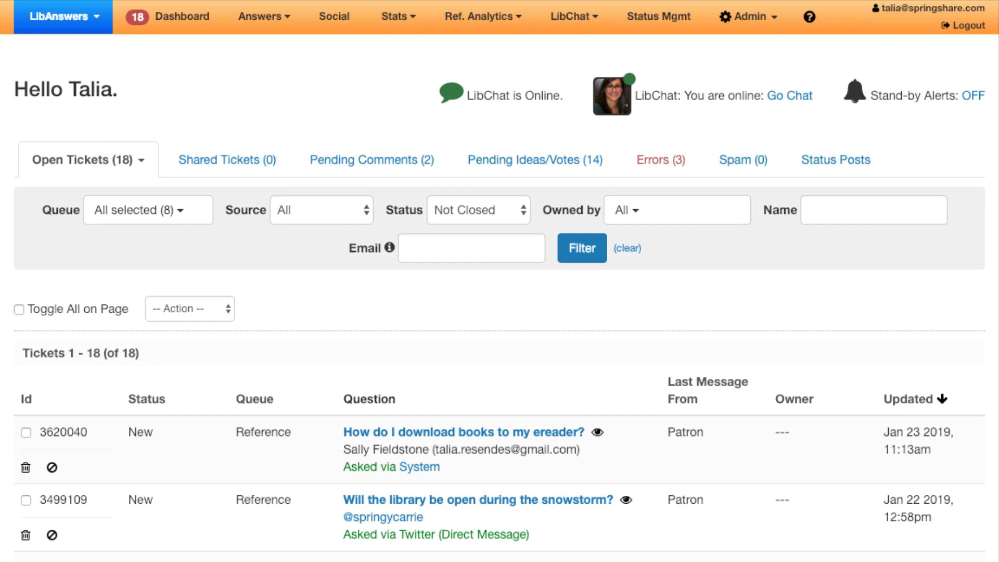
Step: Scroll through the Dashboard's list of open tickets
scroll(499, 312, down, 3)
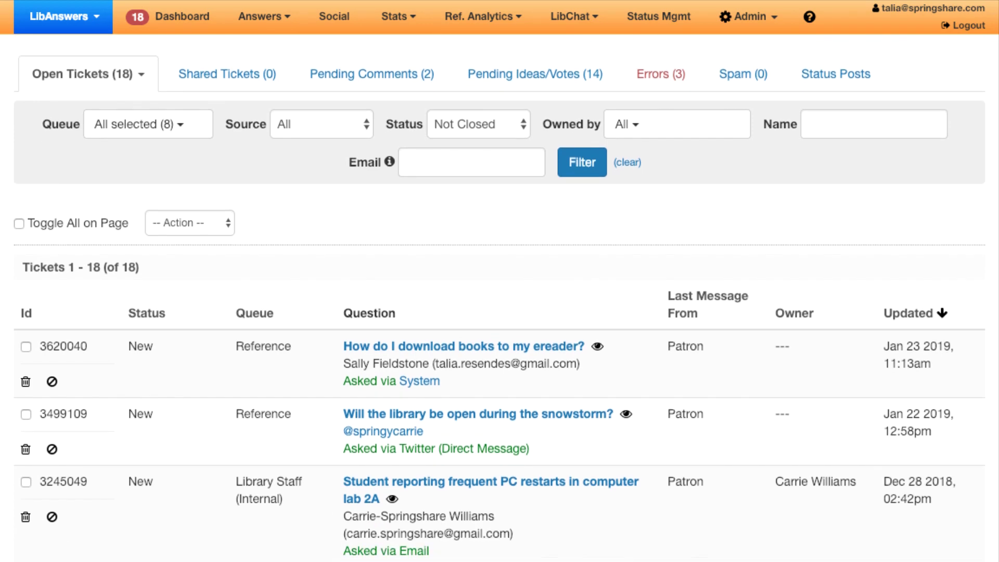
scroll(500, 313, down, 3)
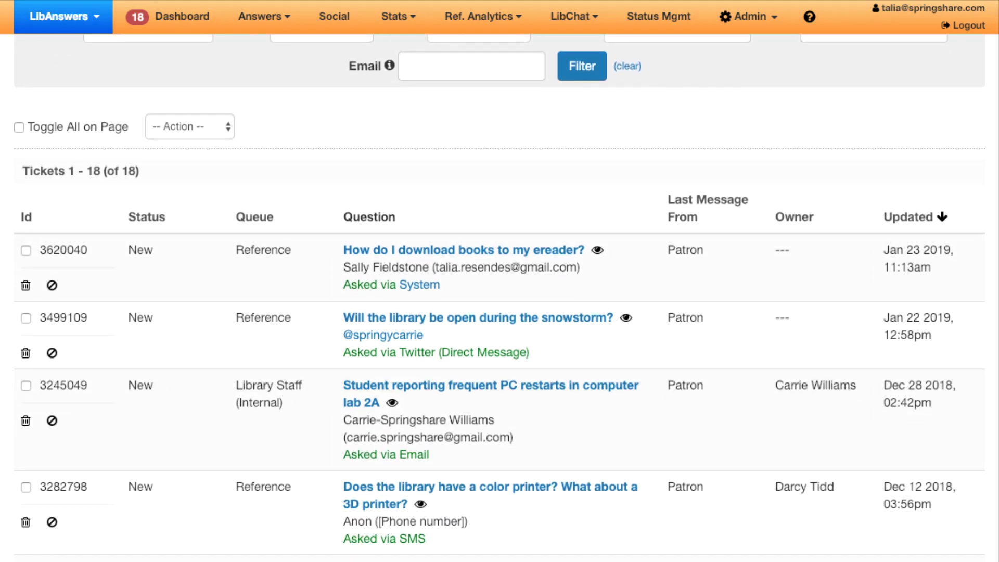
scroll(499, 313, down, 1)
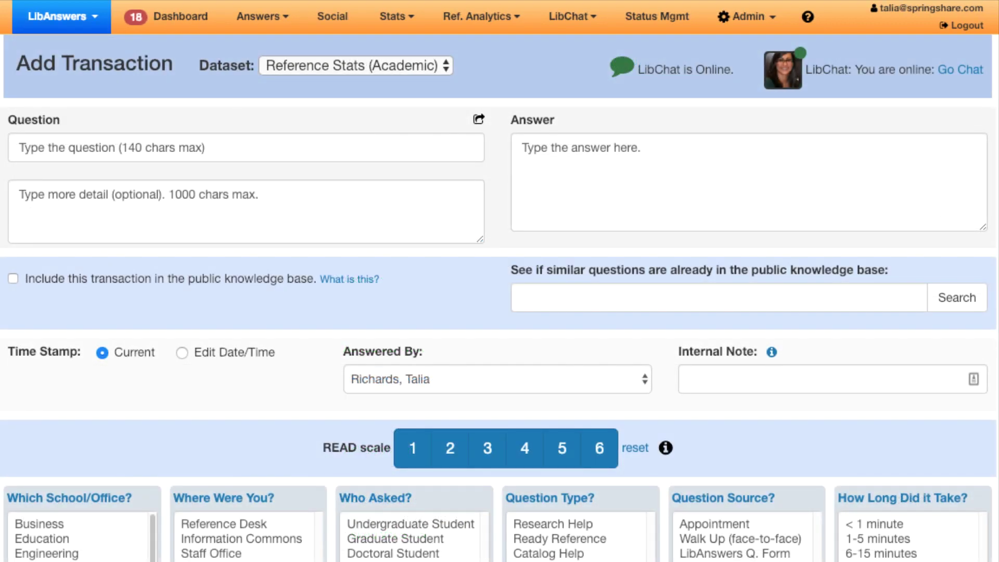
scroll(499, 296, down, 3)
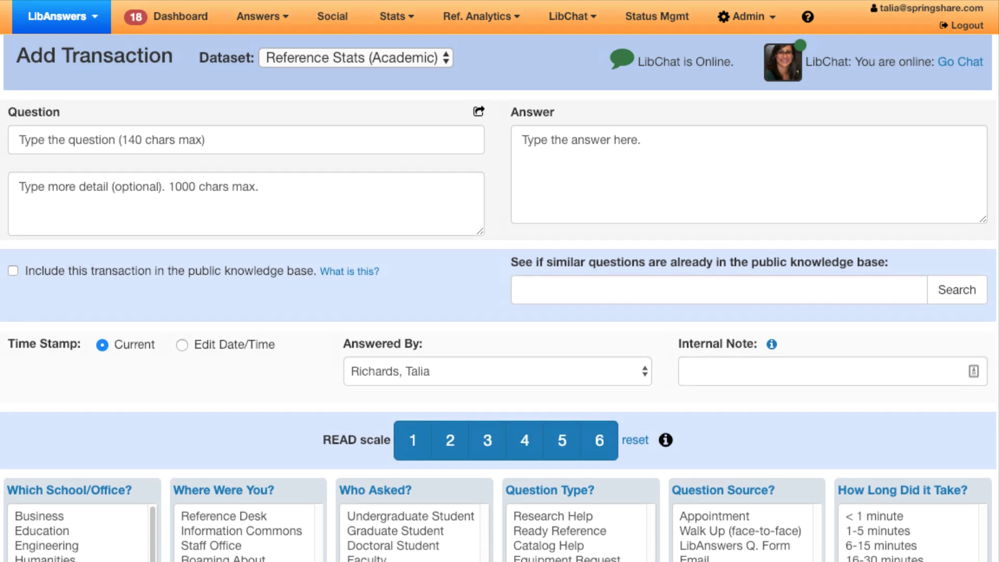
scroll(500, 297, down, 3)
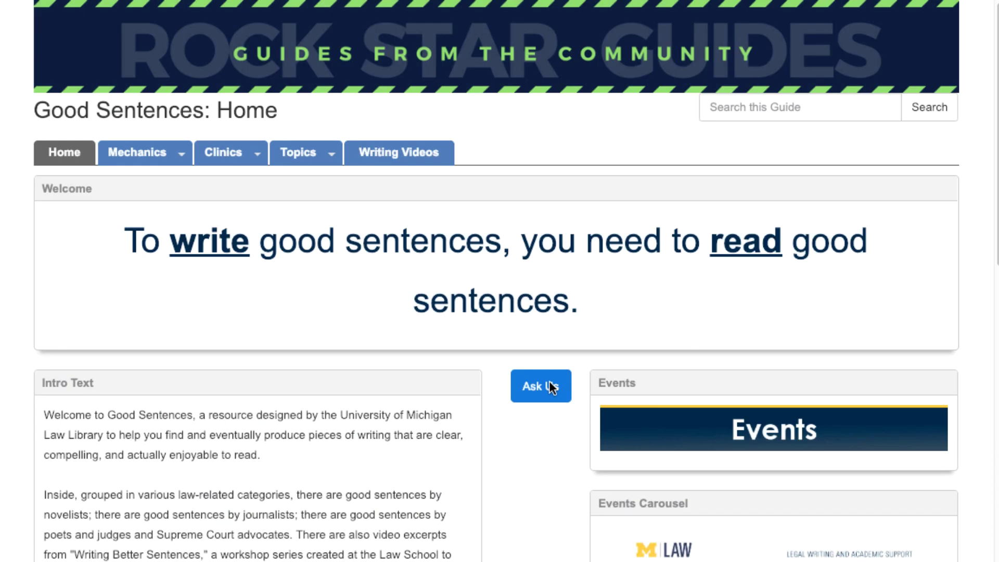
Step: Open the LibChat form from Good Sentences' Ask Us, the Cold War guide's Get Help Here tab, and Springy Library
click(542, 386)
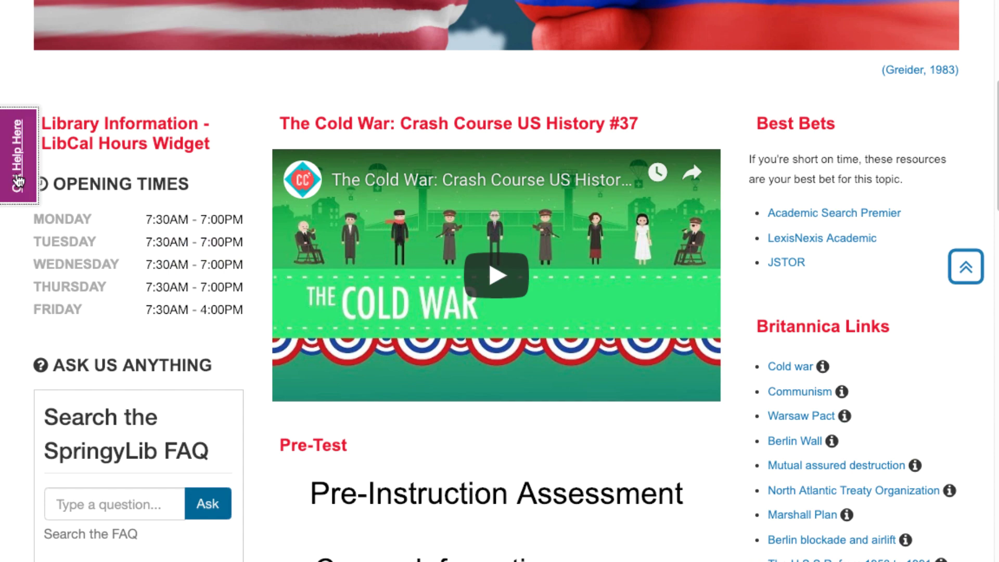
click(19, 179)
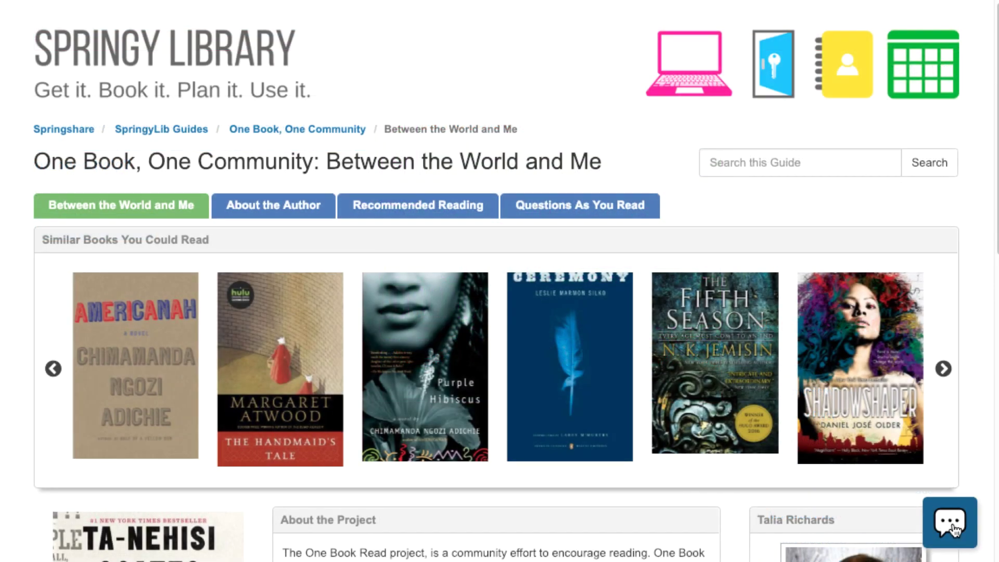
click(950, 525)
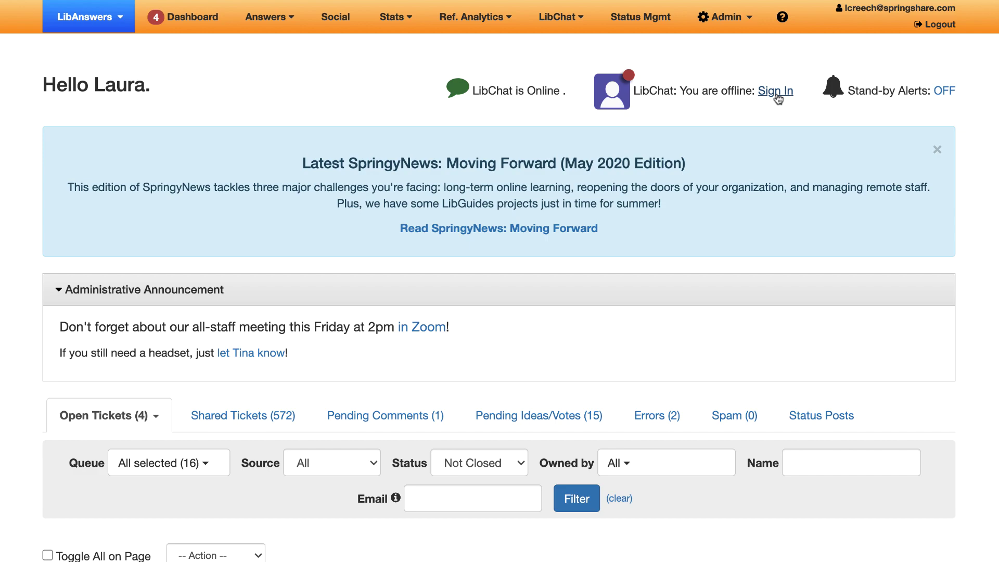
Step: Sign in to LibChat, toggle Away on and off, then switch through Offline, Internal and Online
click(778, 91)
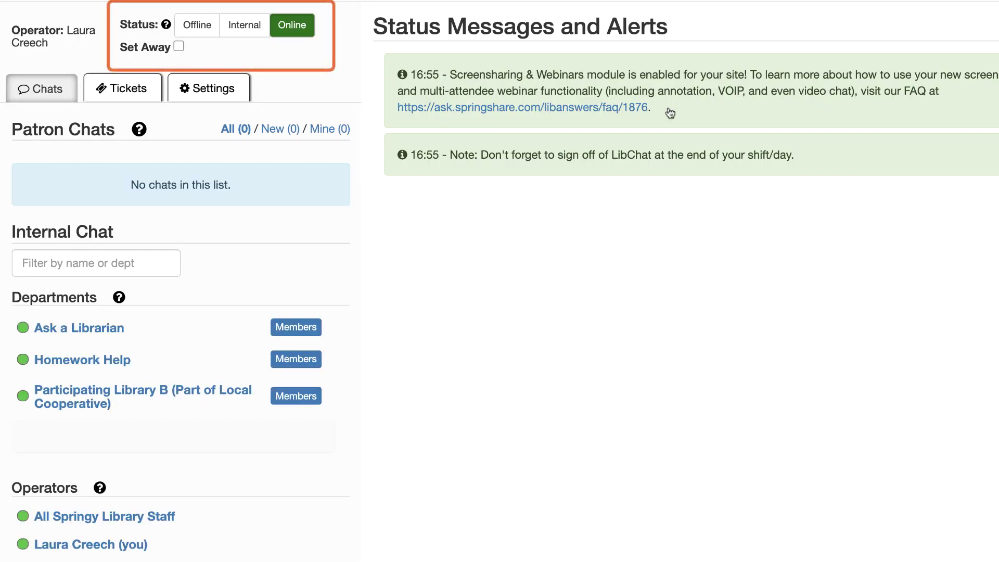
click(179, 47)
click(179, 46)
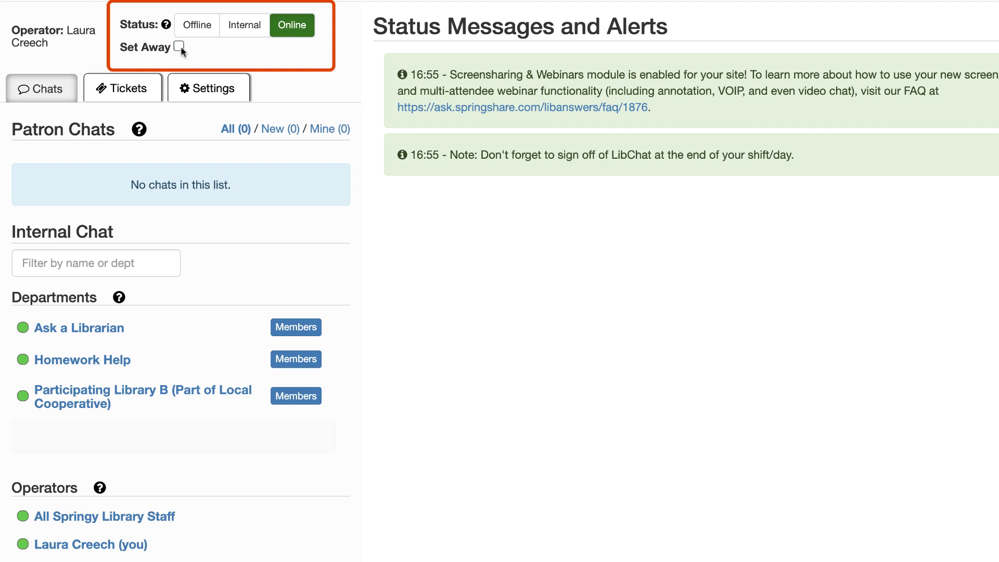
click(203, 32)
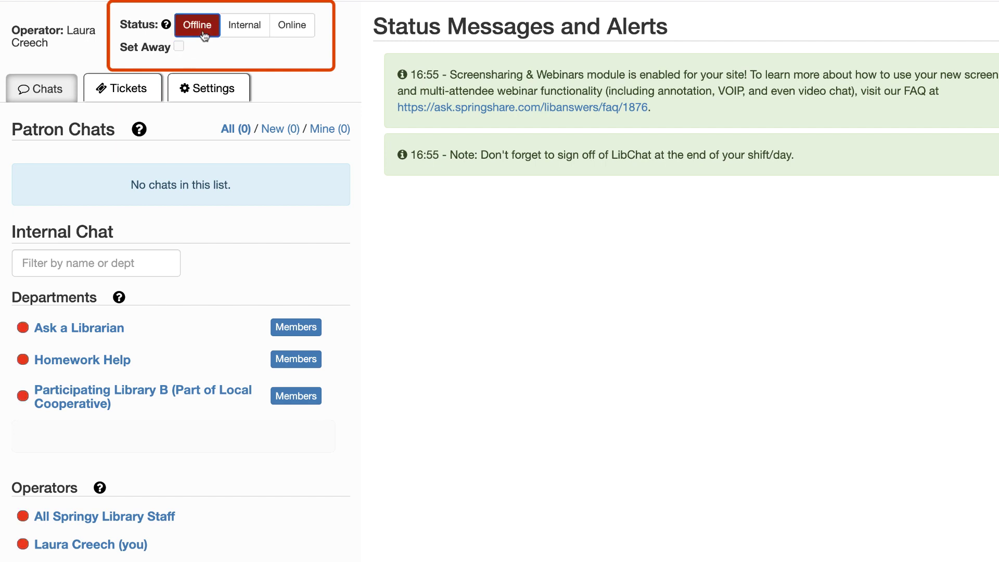
click(255, 32)
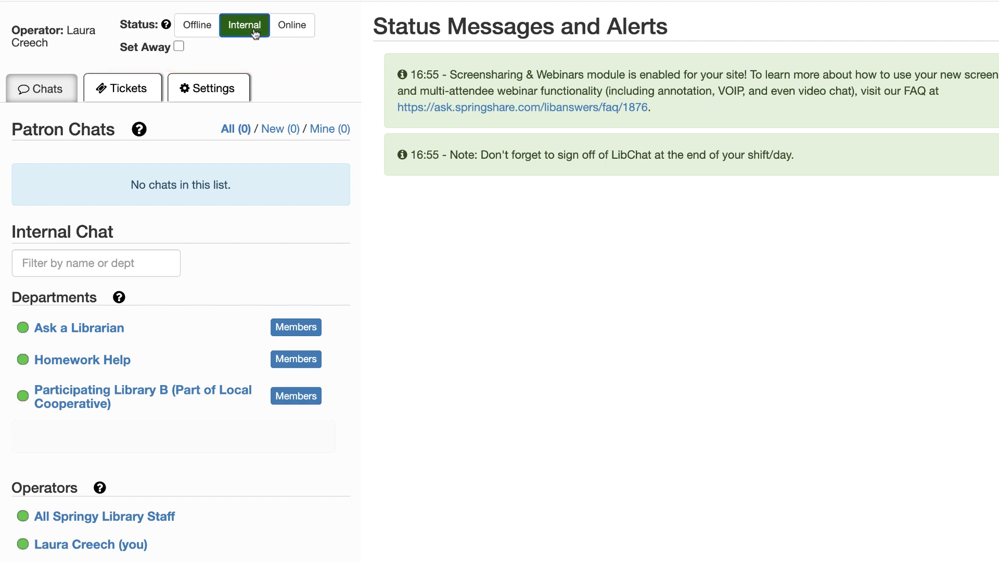
click(298, 35)
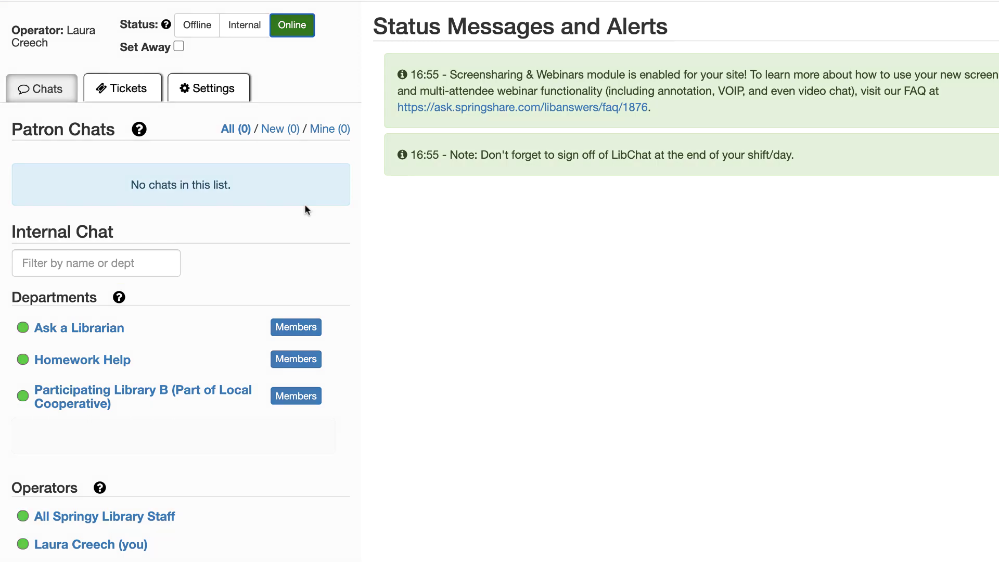
Step: Check Ask a Librarian's members and department chat, then open the chat status and availability settings
scroll(306, 206, down, 3)
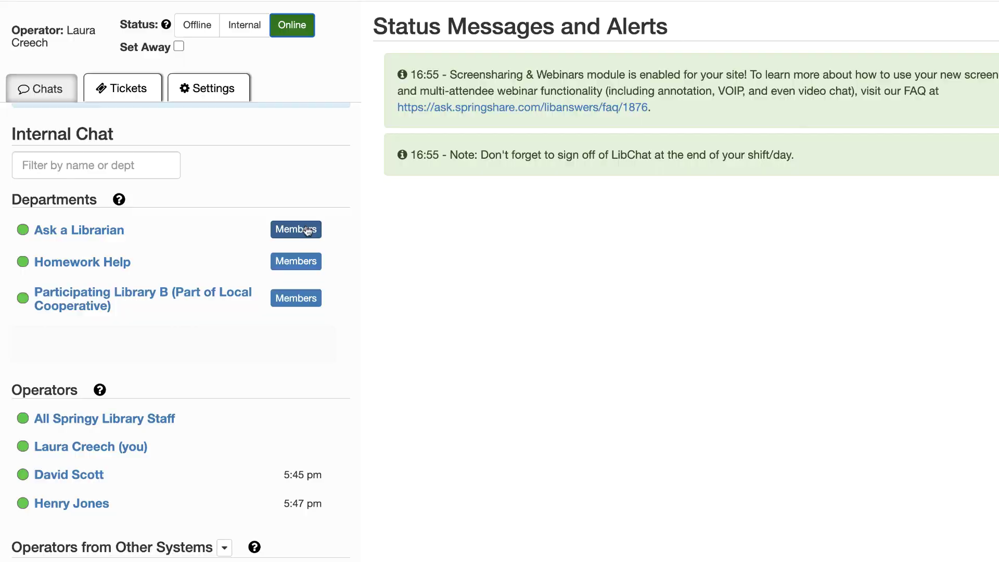
click(307, 229)
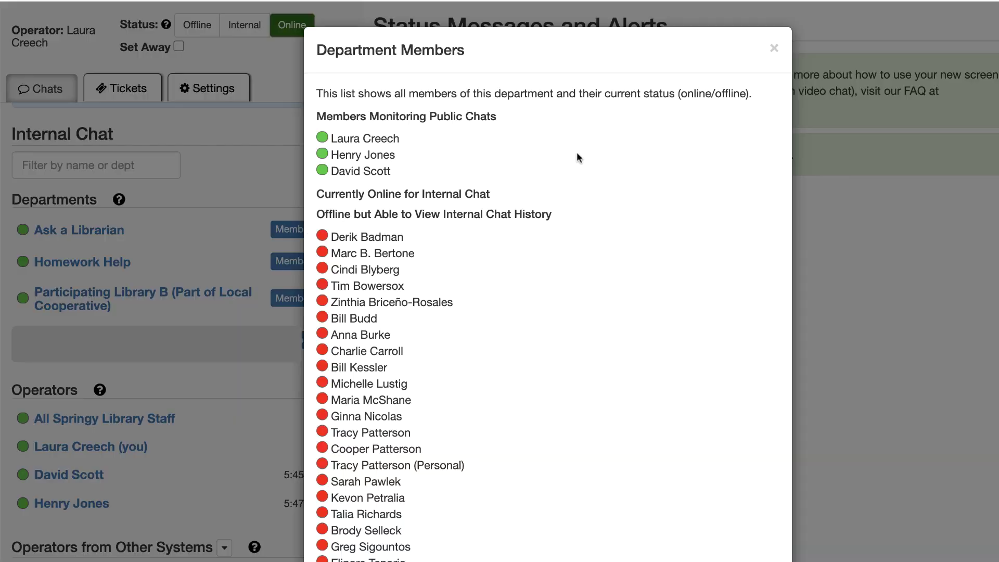
click(776, 49)
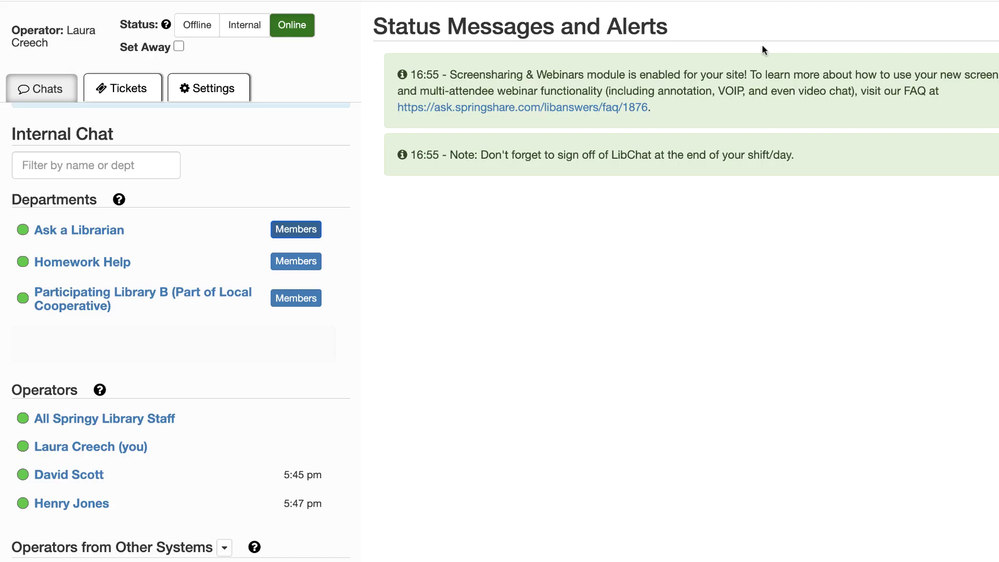
click(114, 231)
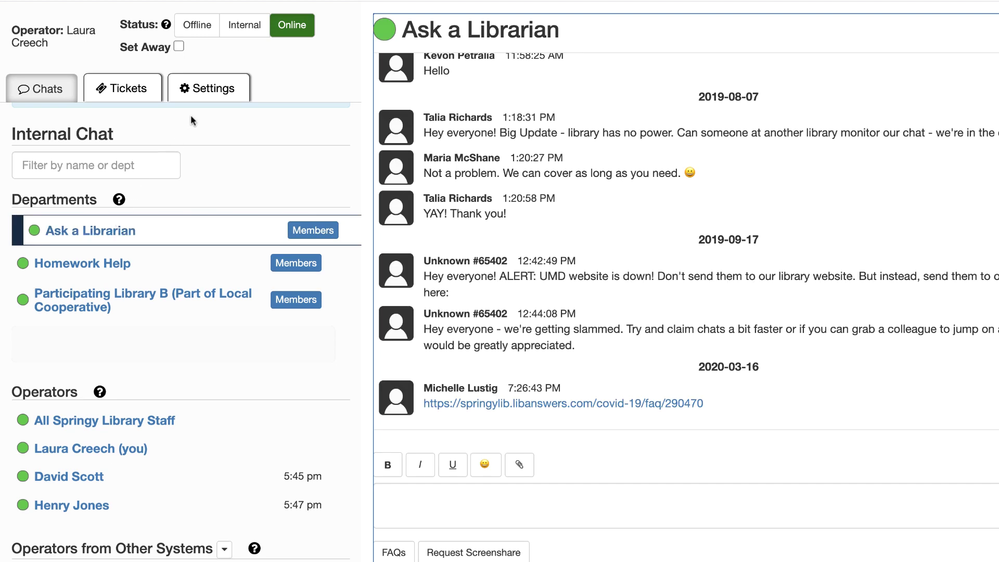
click(224, 89)
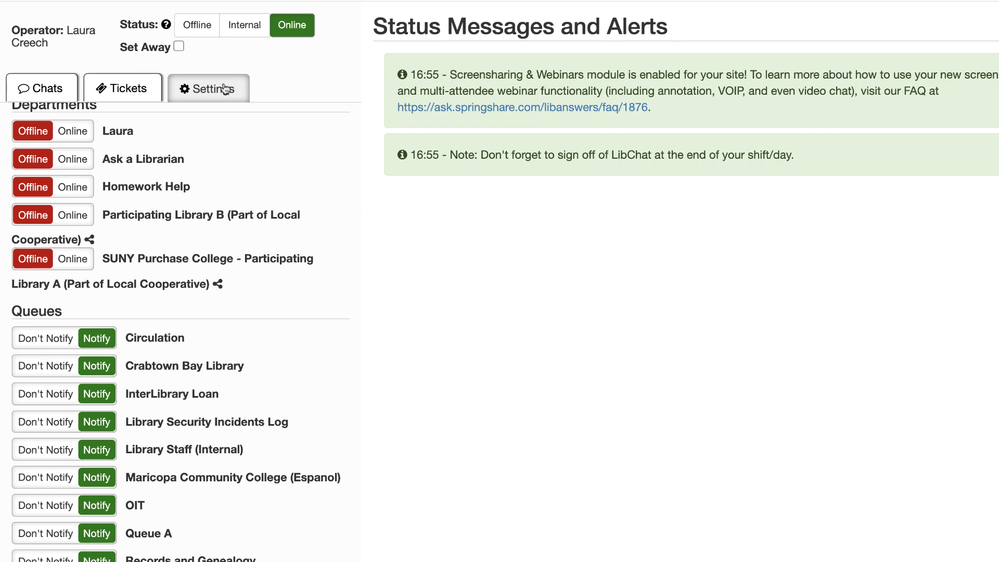
Step: Set the operator's own department, Ask a Librarian and Homework Help to Online
click(72, 132)
click(72, 160)
click(73, 188)
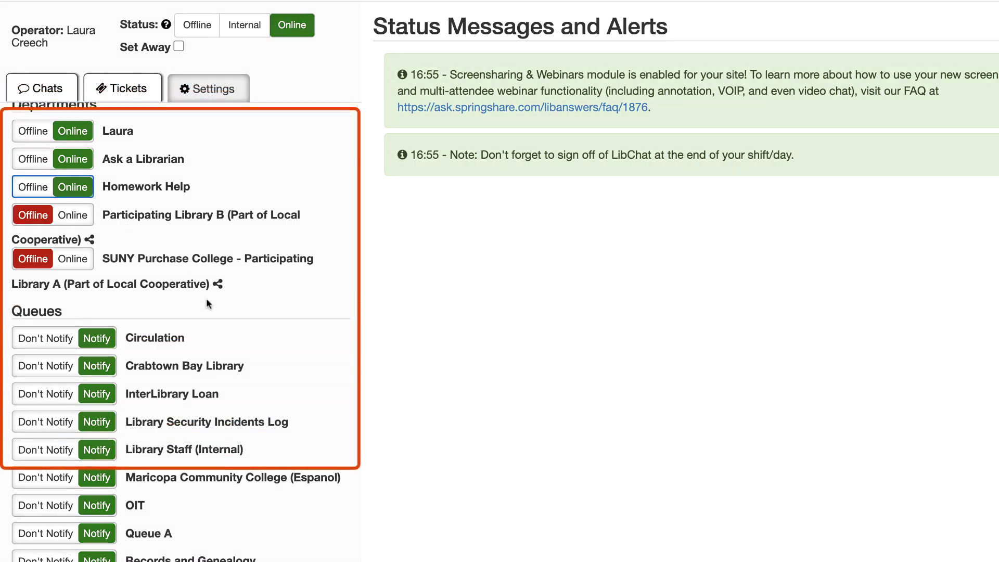
Step: Review the Queues and Notifications settings, then show the Local Monitoring co-op settings
scroll(247, 368, down, 4)
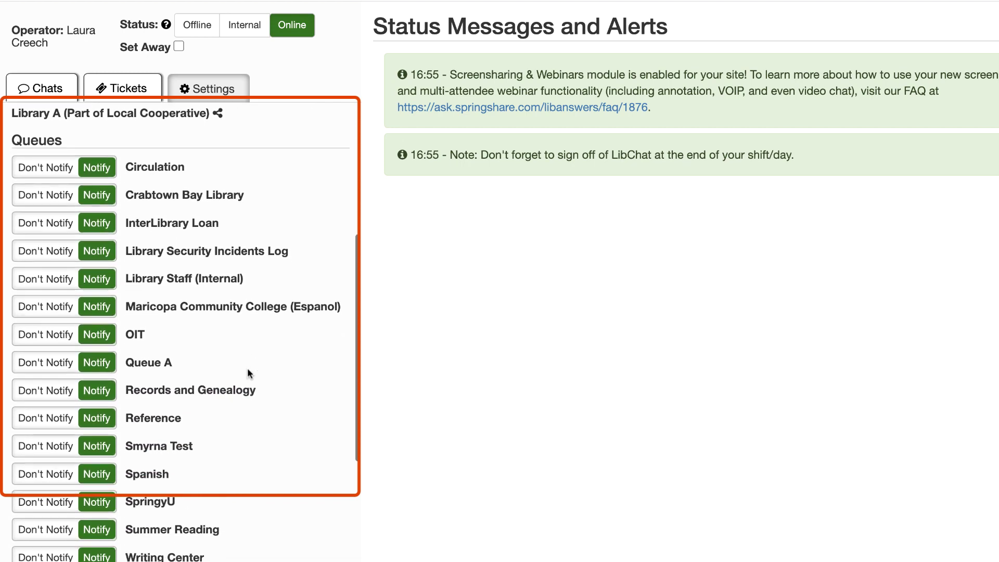
scroll(248, 371, down, 4)
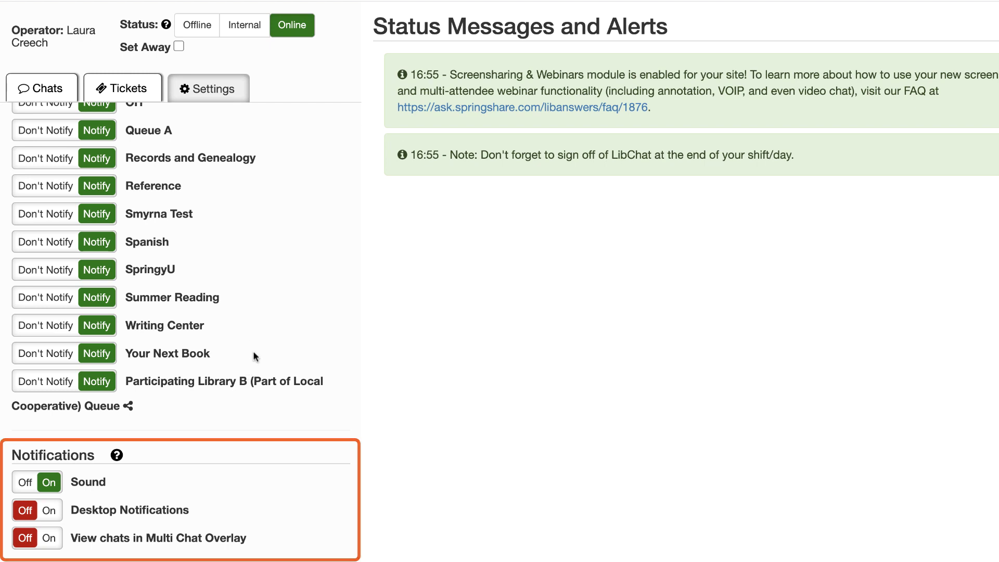
scroll(253, 351, up, 7)
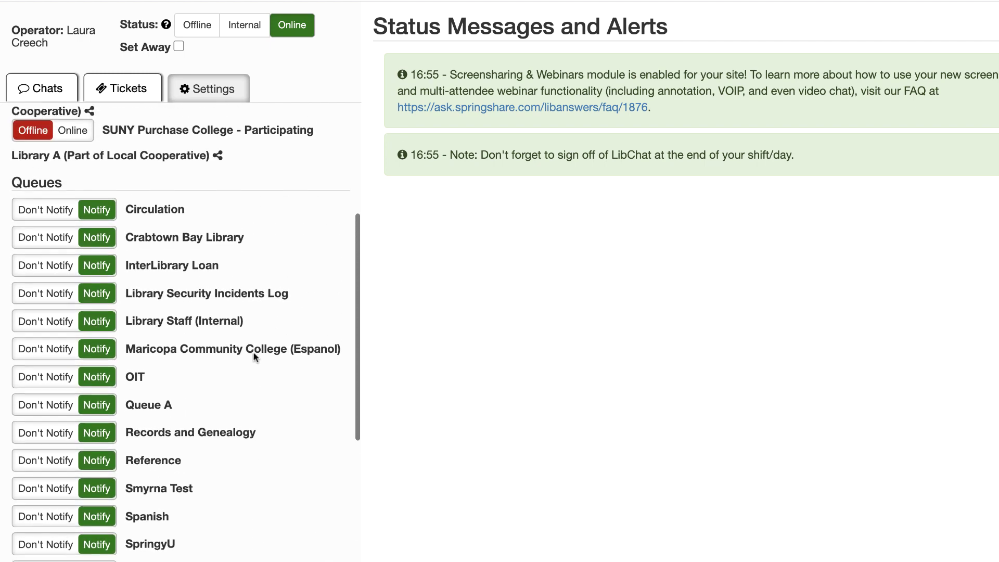
scroll(252, 351, up, 2)
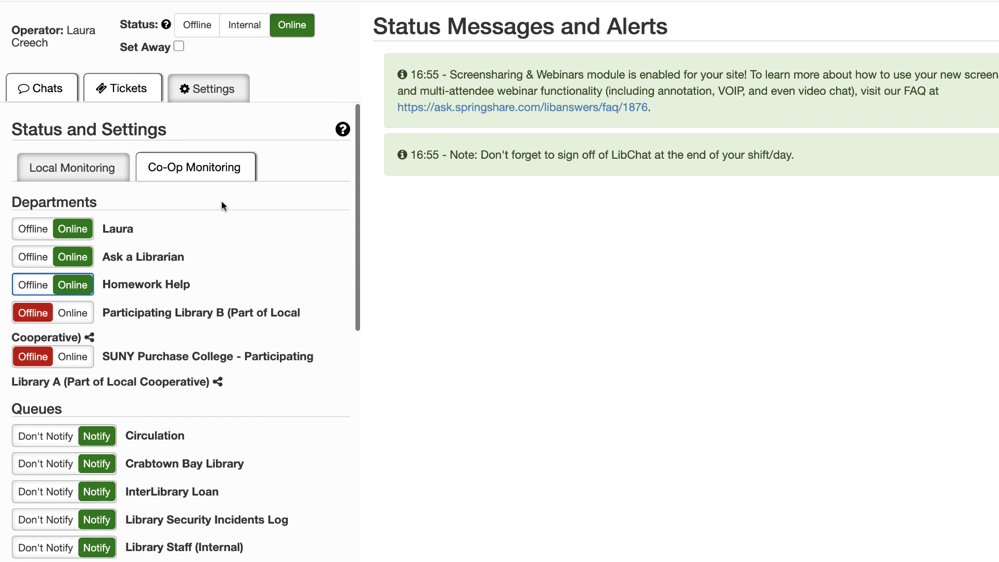
click(224, 174)
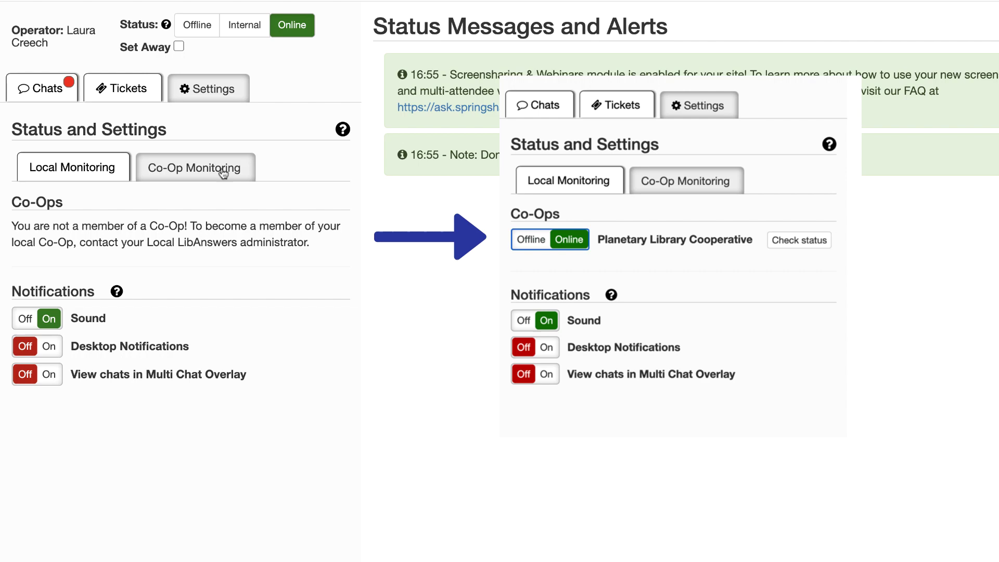
Step: Claim the waiting guest's chat from the patron chats list
click(68, 99)
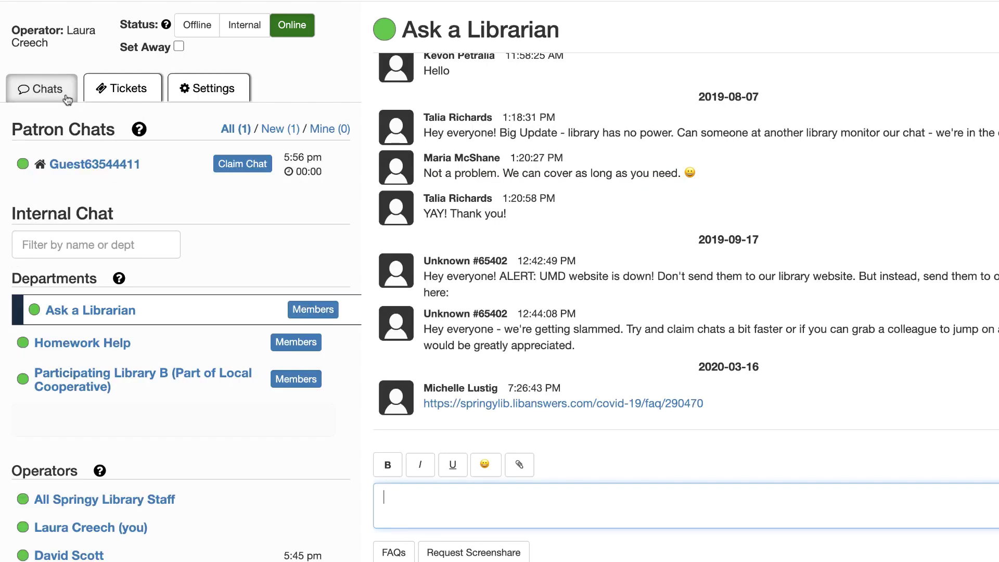
click(158, 166)
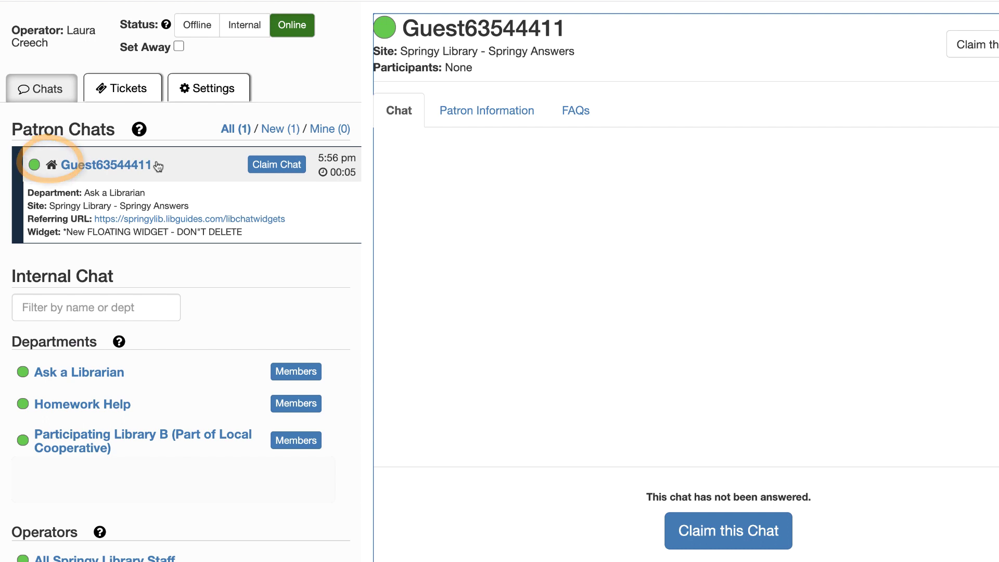
click(270, 164)
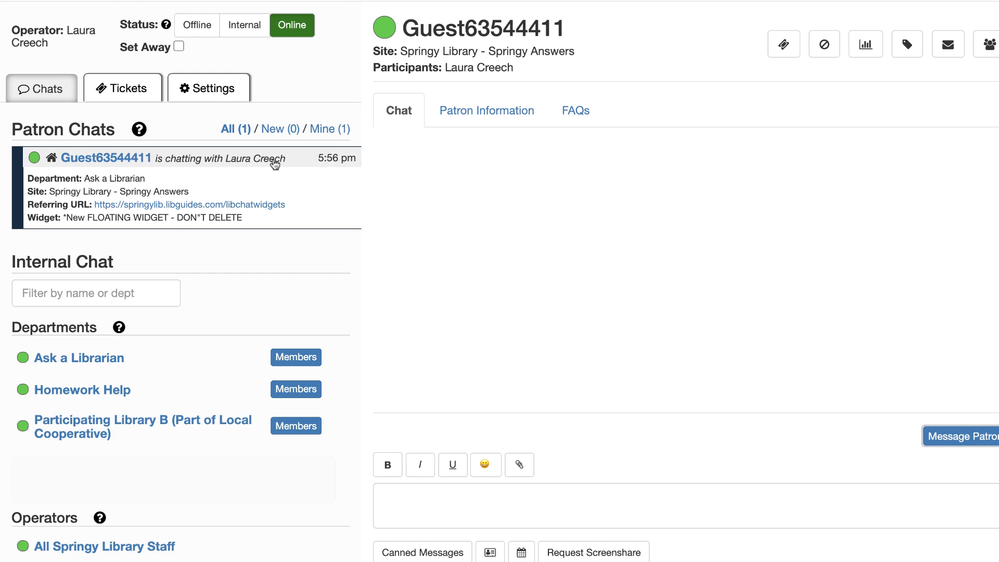
Step: Greet the guest, confirm 'Yes, you can! 😀', and say you'll get more information
click(384, 496)
text(Hi there, how can I help you today?)
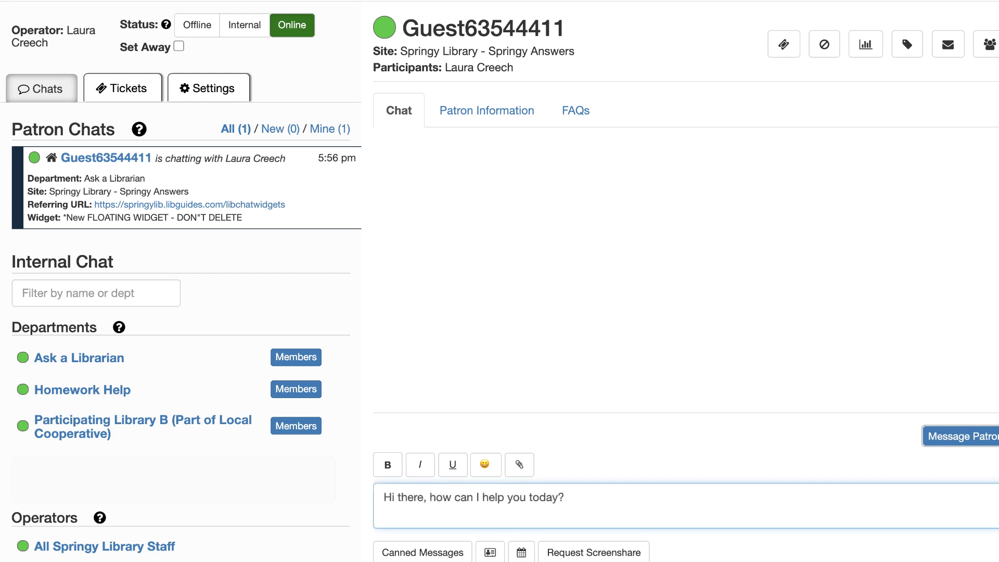
key(Return)
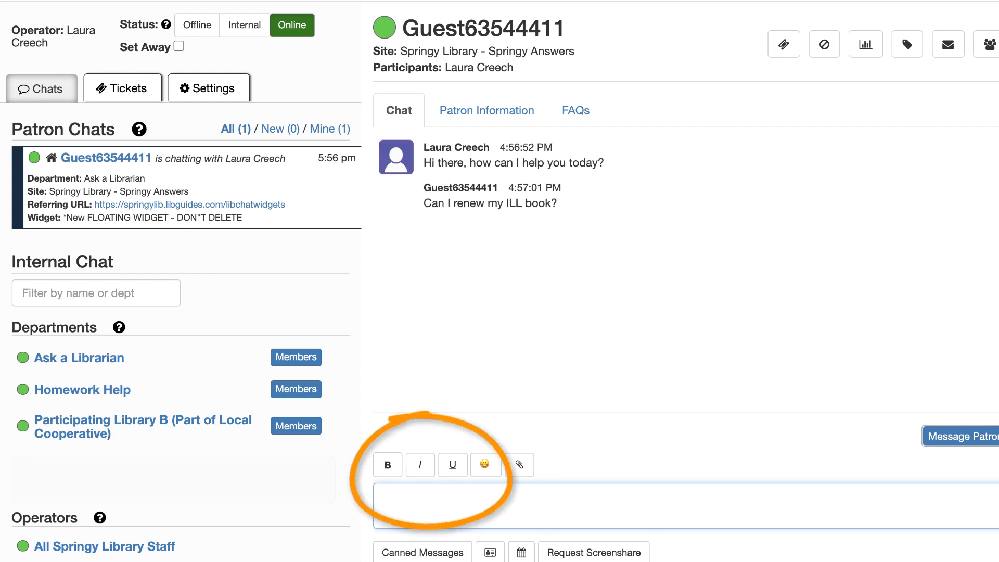
text(Yes, you can! 😀)
key(Return)
text(One moment while I get you more information)
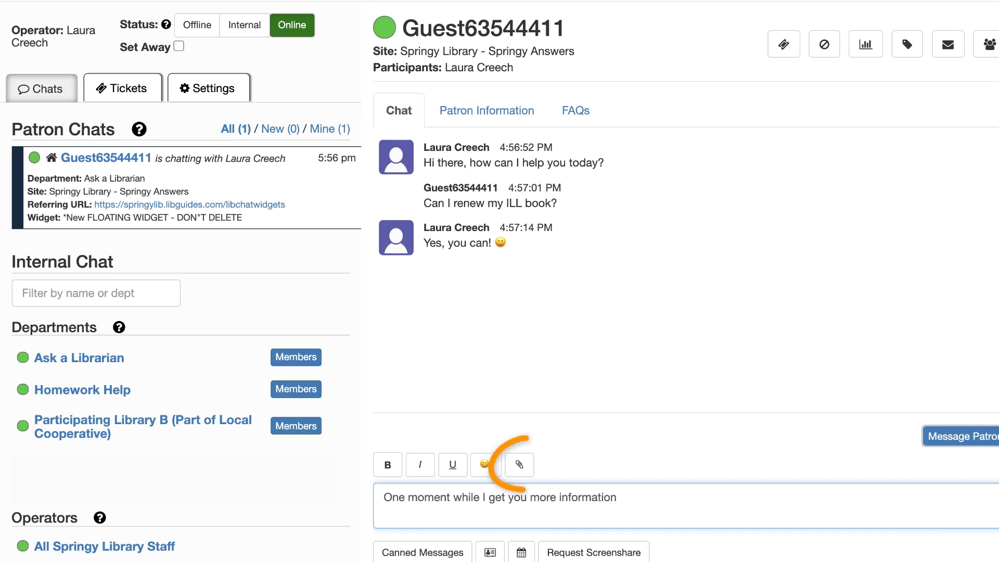
key(Return)
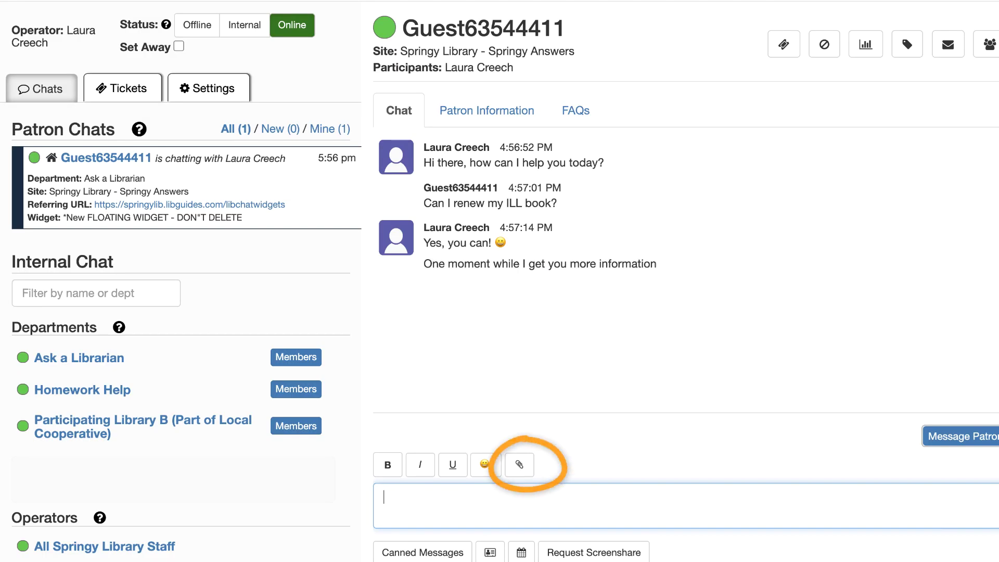
Step: Search the FAQs for 'renew ILL' and send the interlibrary loan renewal FAQ link to the guest
click(581, 113)
click(537, 251)
text(renew ILL)
click(685, 256)
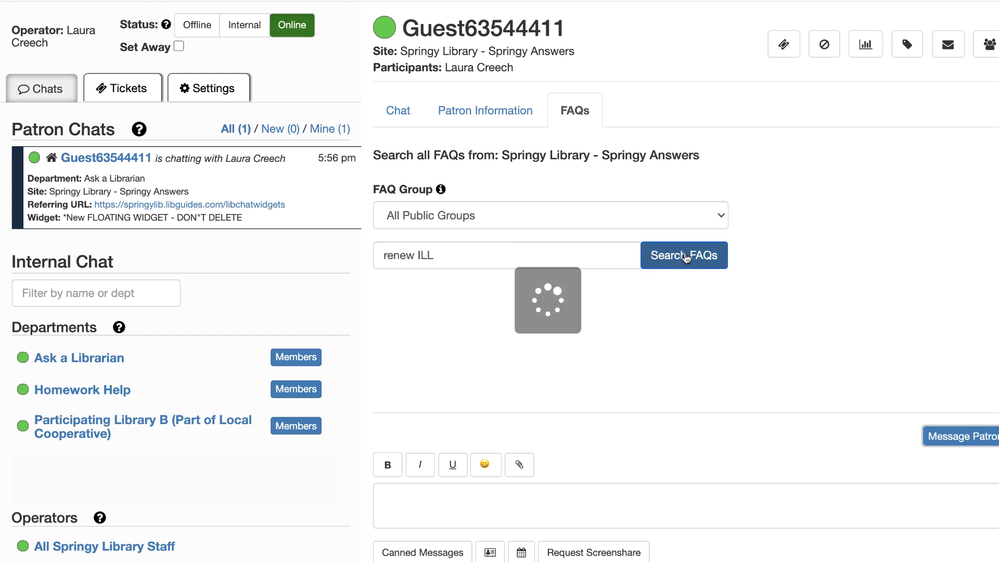
scroll(689, 346, down, 3)
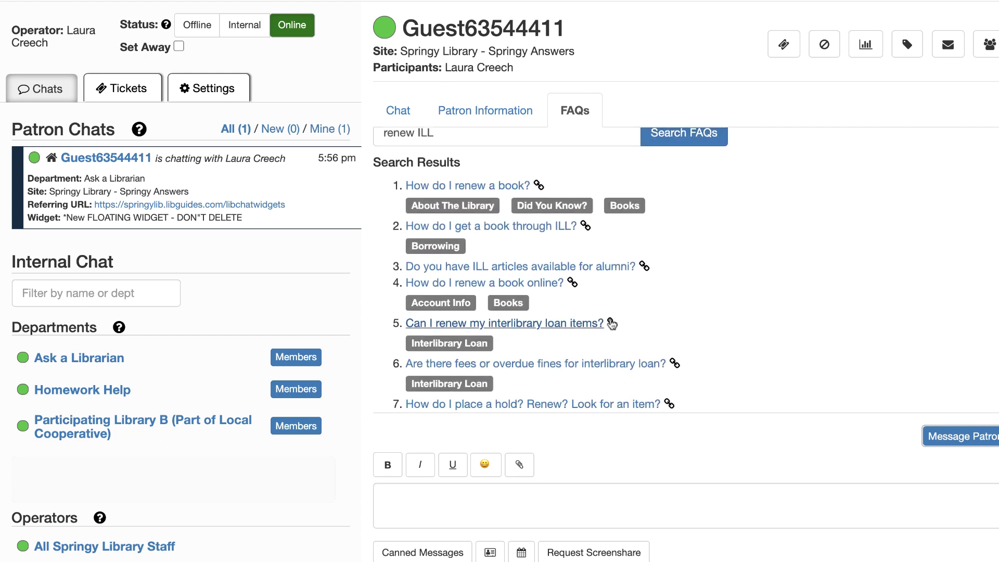
click(613, 324)
key(Return)
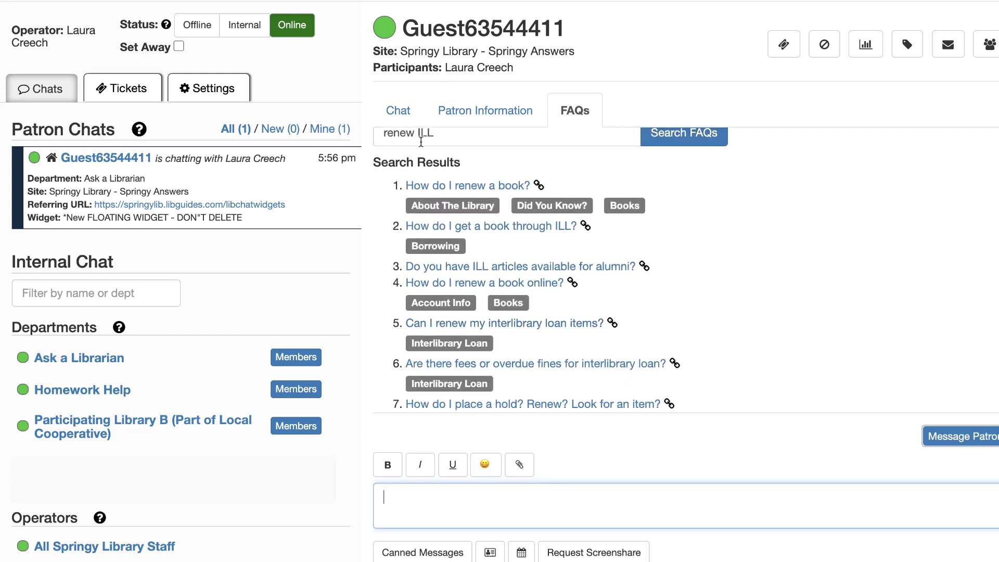
click(411, 113)
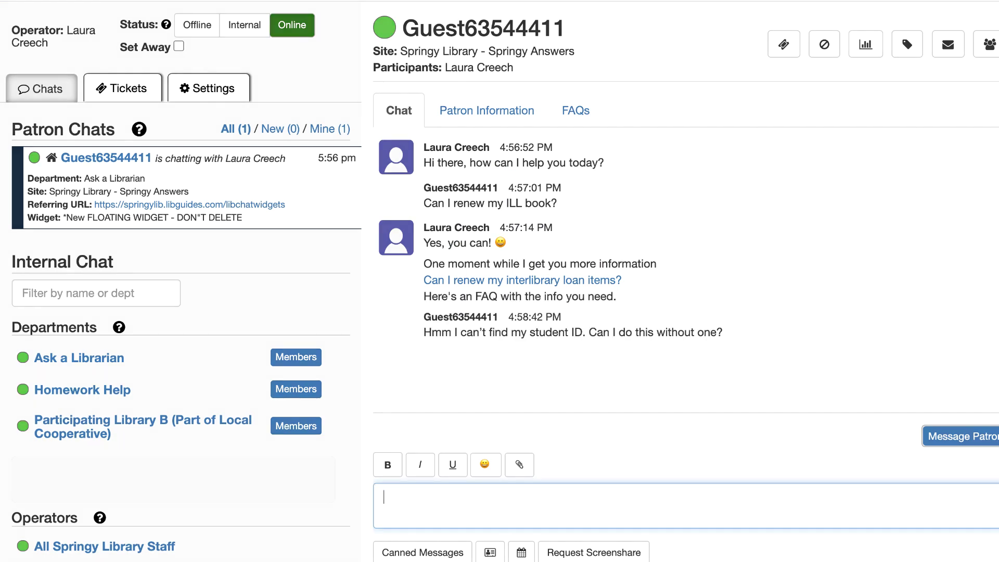
Step: Request the guest's contact information, check their Patron Information details, and return to the chat
click(487, 554)
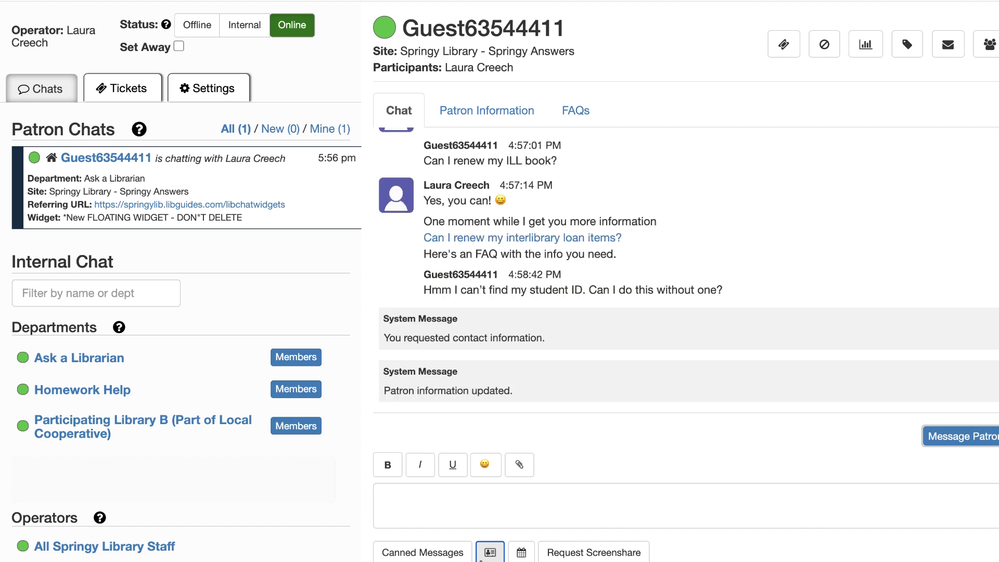
click(522, 114)
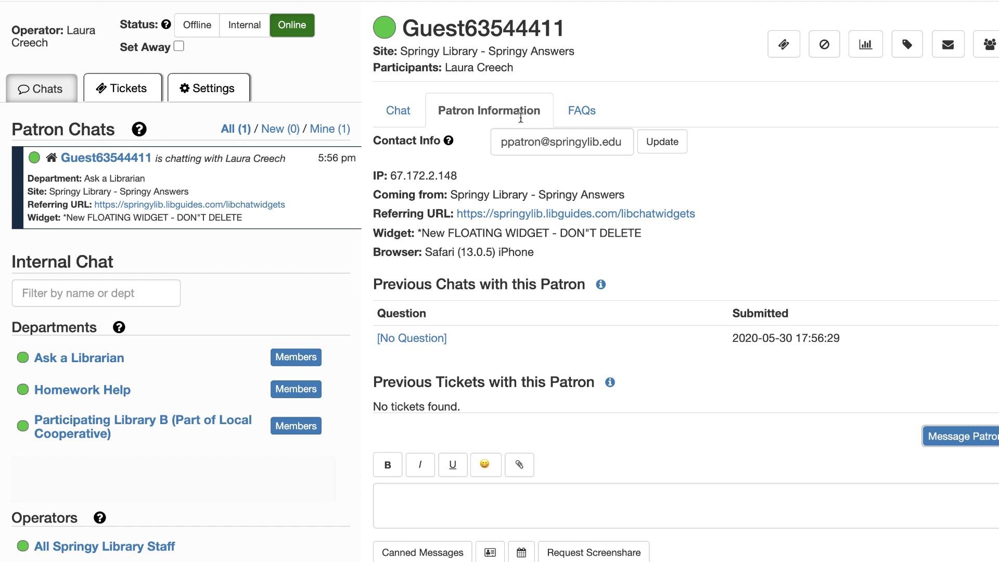
scroll(515, 214, down, 1)
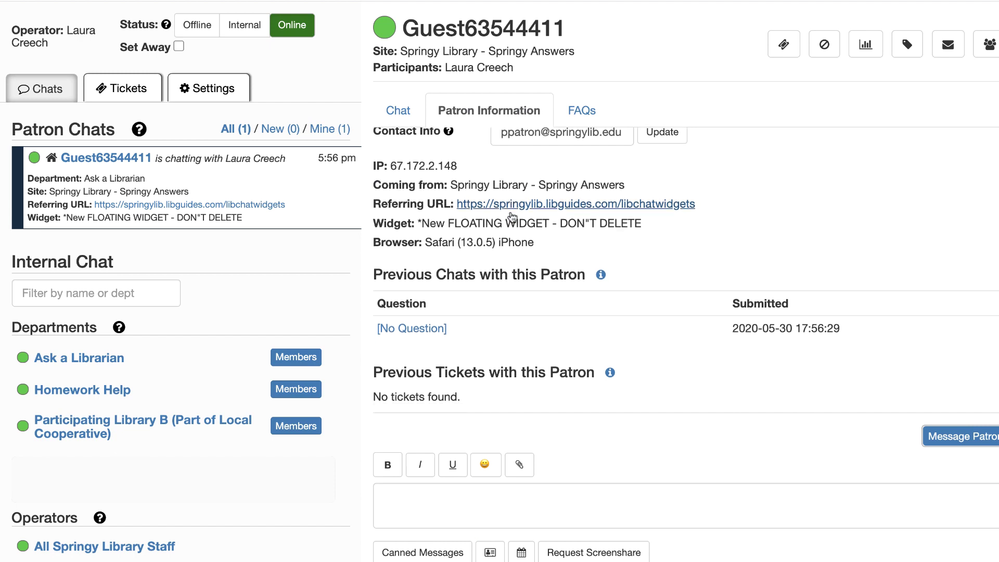
click(408, 118)
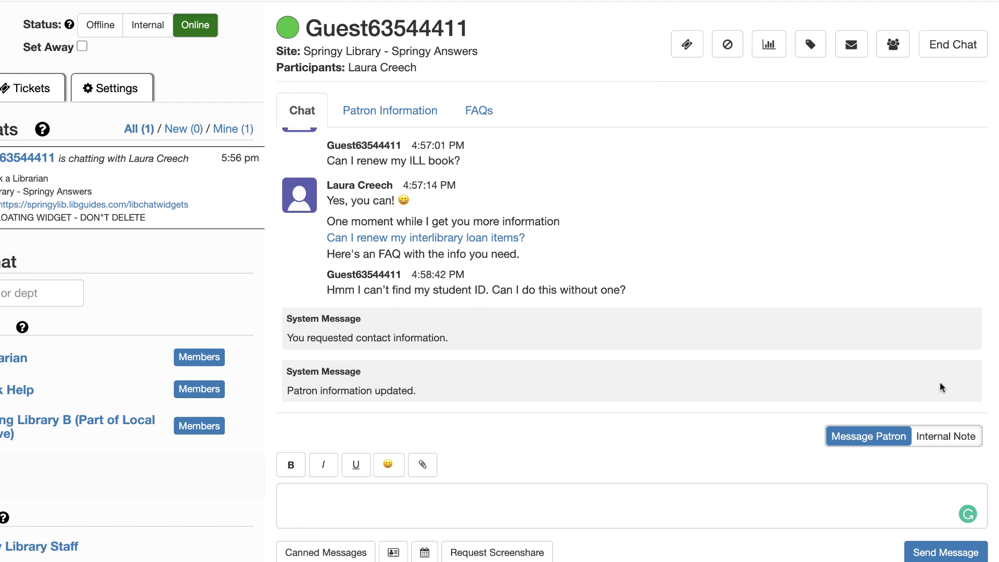
Step: End the guest's chat, closing both the reference analytics form and the follow-up ticket without saving
click(932, 437)
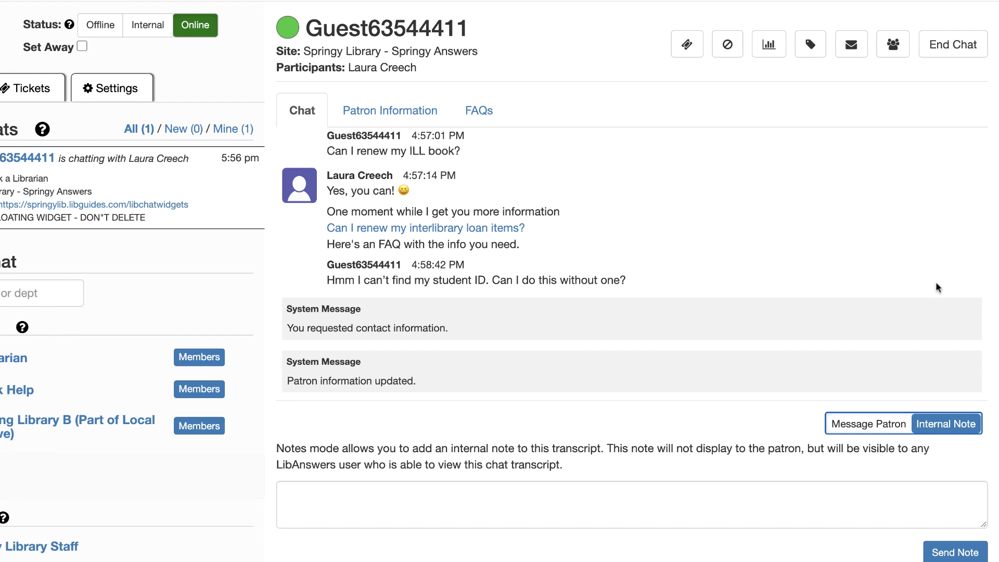
click(957, 49)
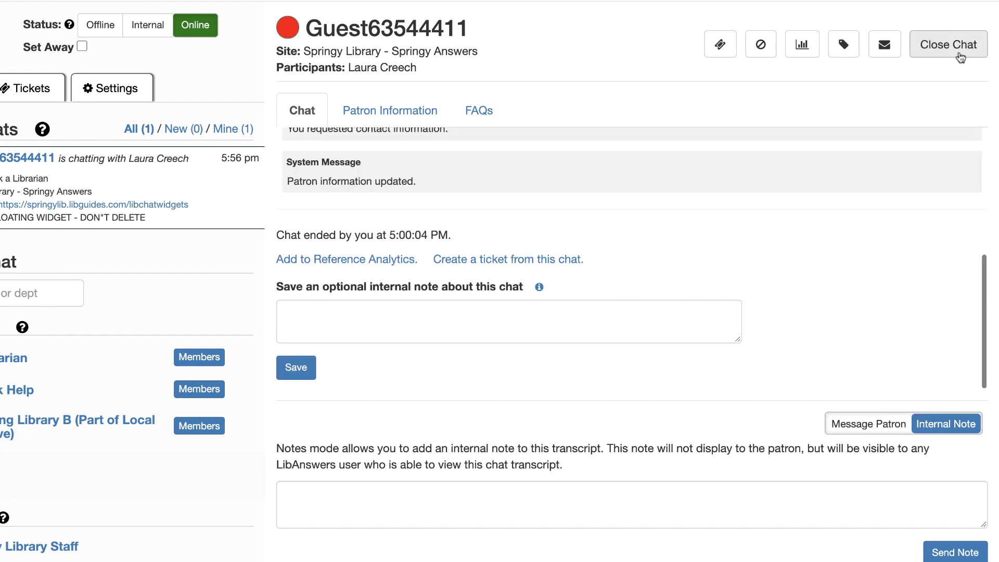
click(403, 260)
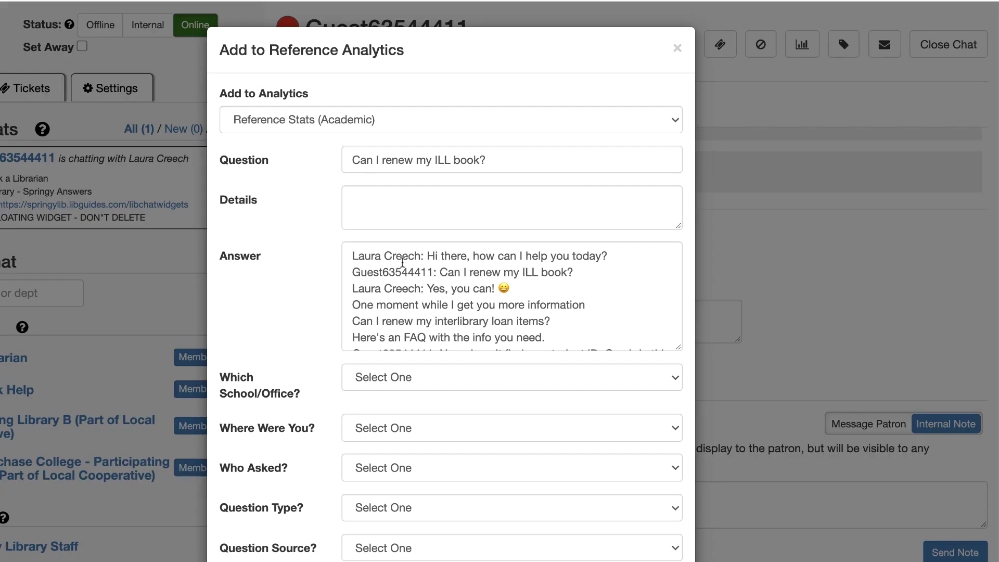
click(676, 52)
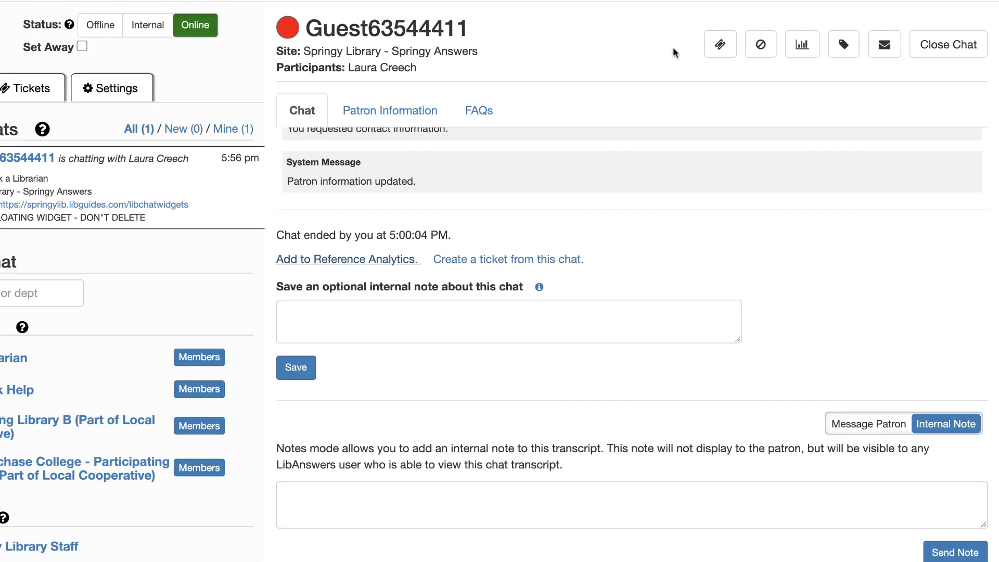
click(545, 258)
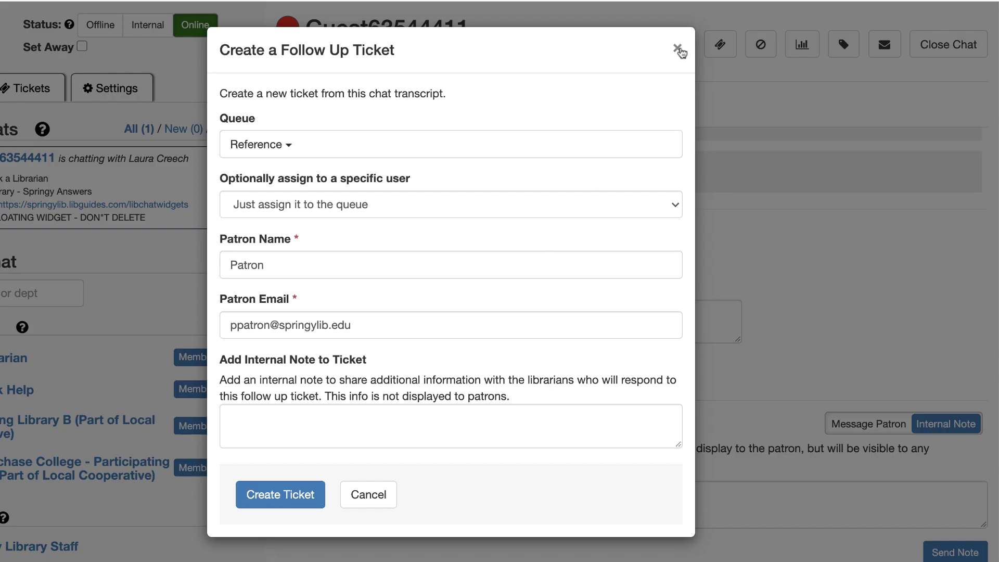
click(678, 50)
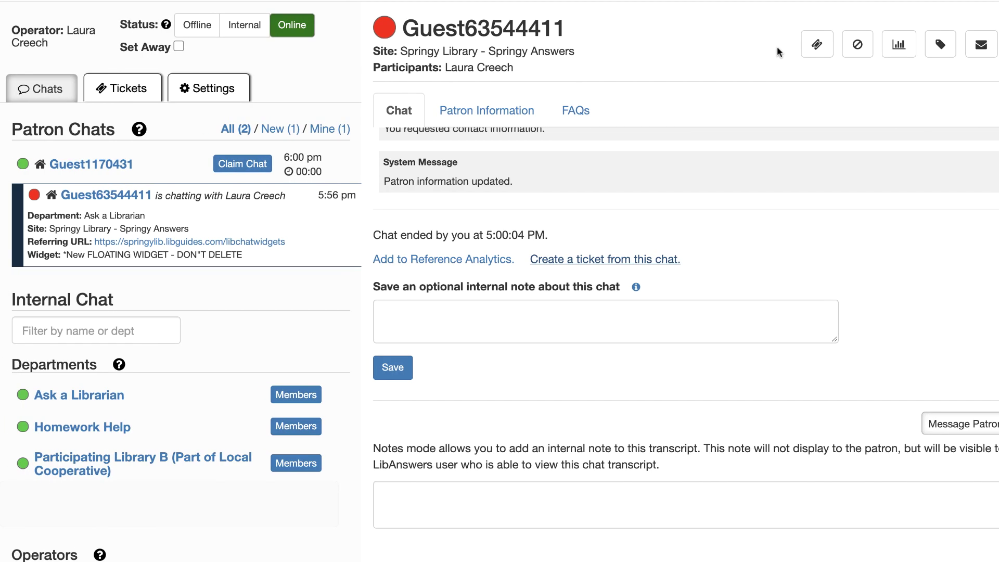
Step: Claim the second guest's chat and select the 24/7 Staffing FAQ answer on renewing interlibrary loans
click(179, 171)
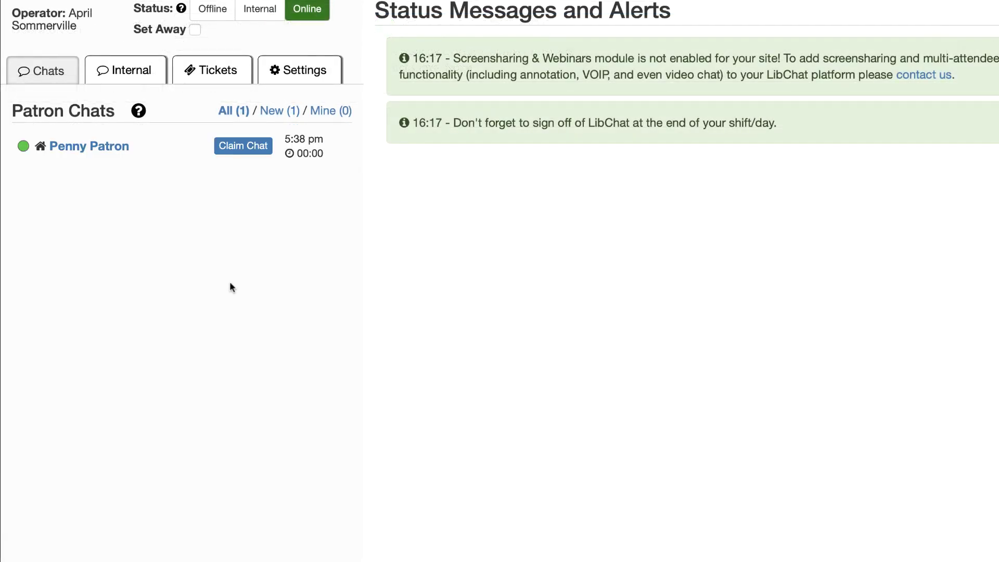
click(260, 150)
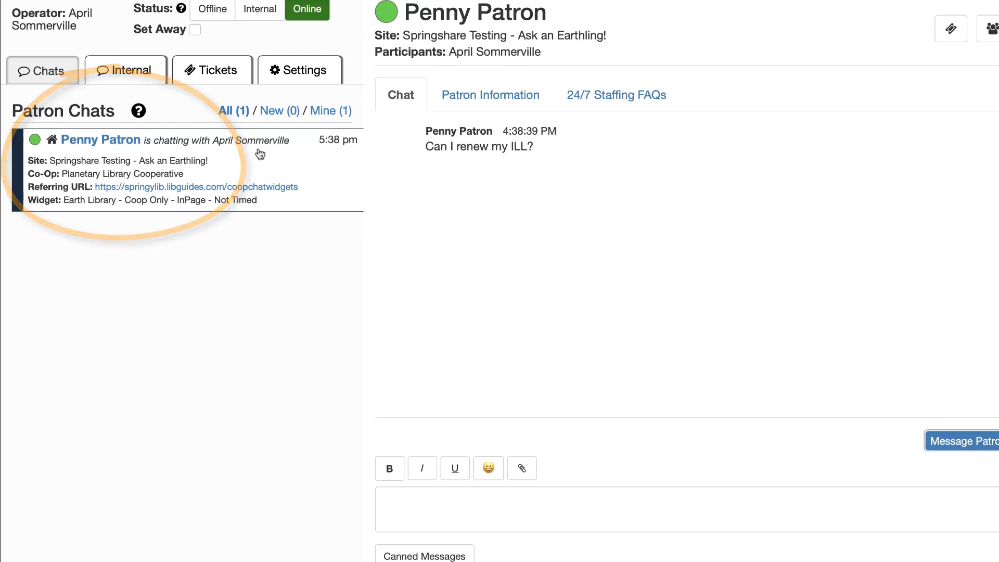
click(636, 98)
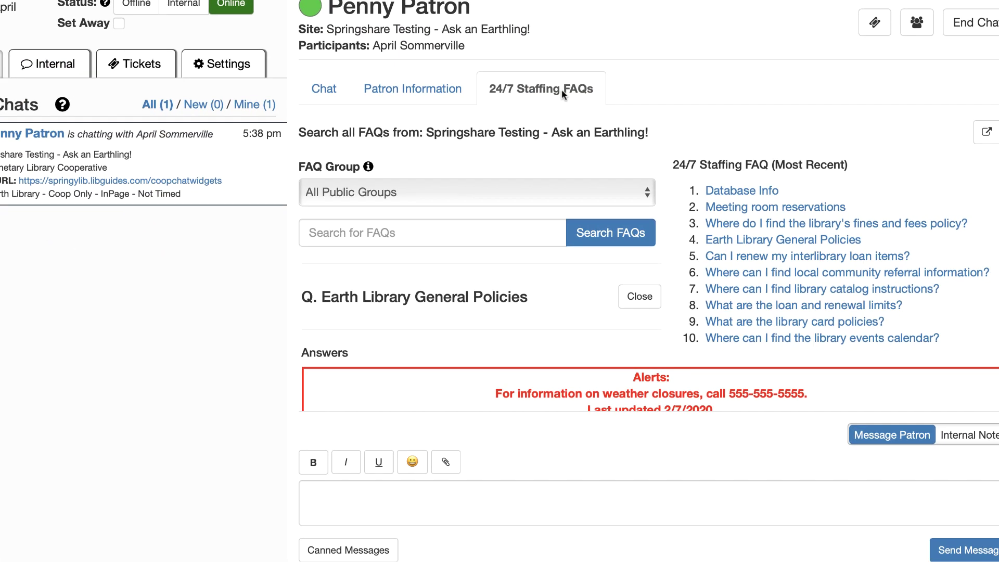
scroll(645, 223, down, 5)
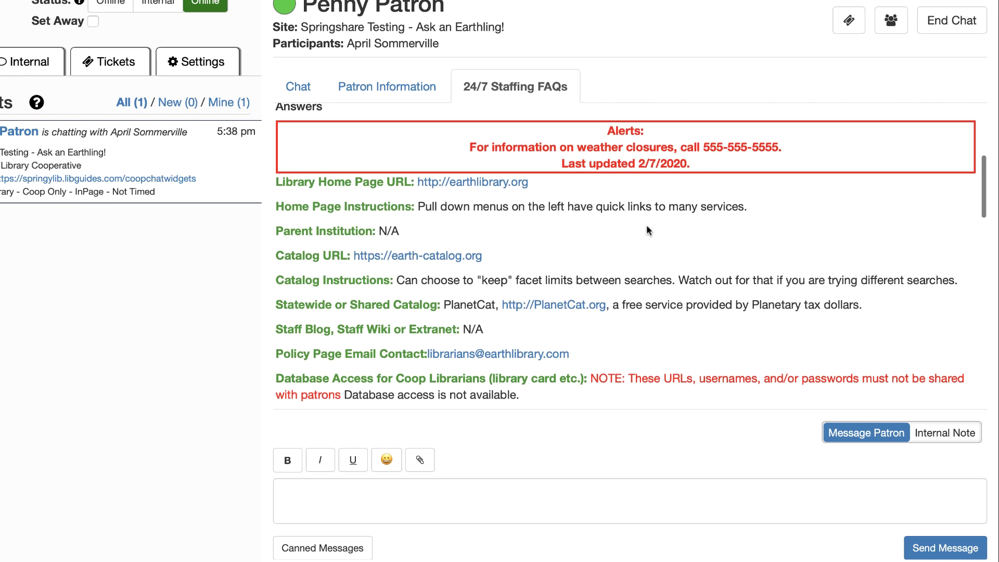
scroll(646, 223, up, 4)
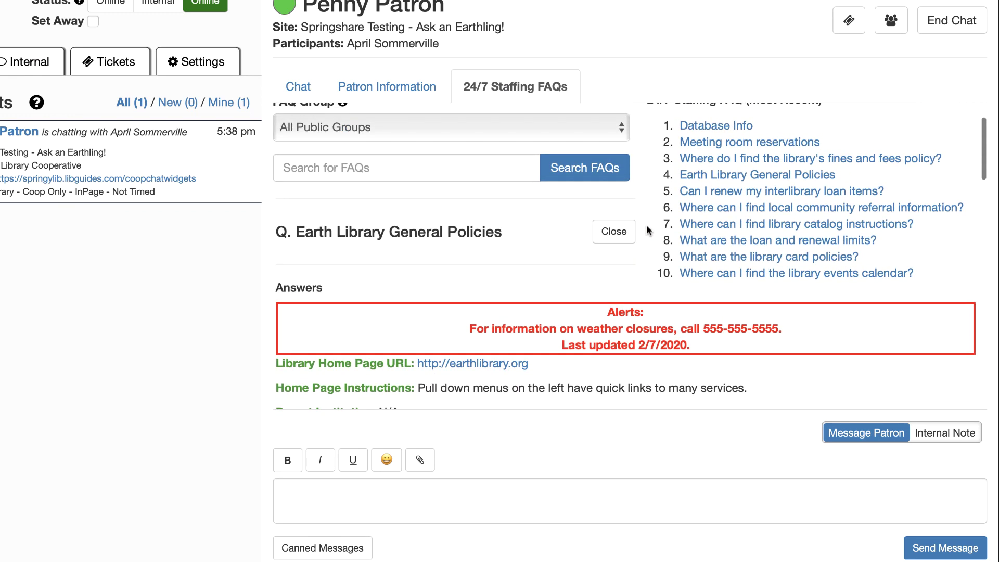
click(725, 192)
scroll(702, 329, down, 3)
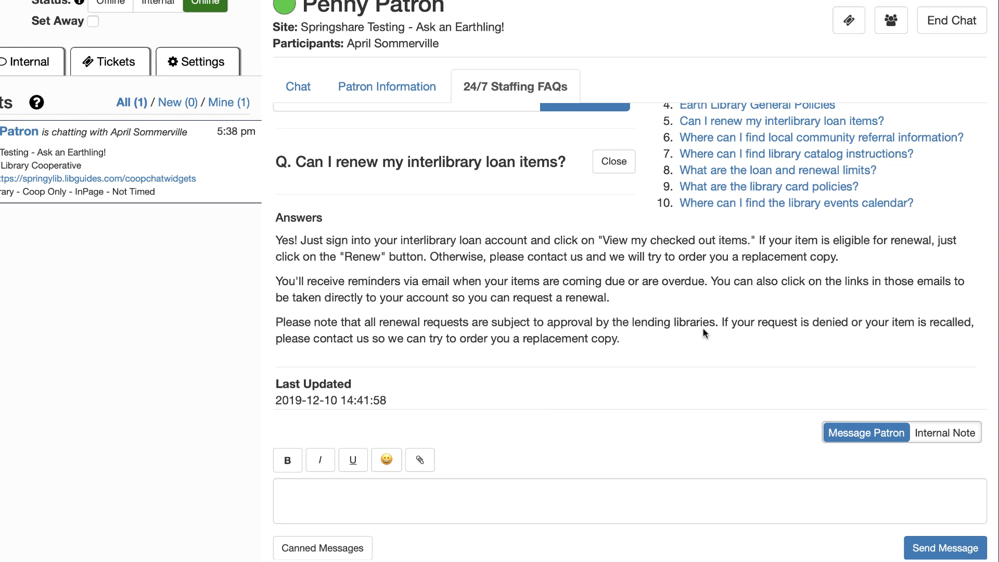
drag(703, 333, 275, 240)
key(ctrl+c)
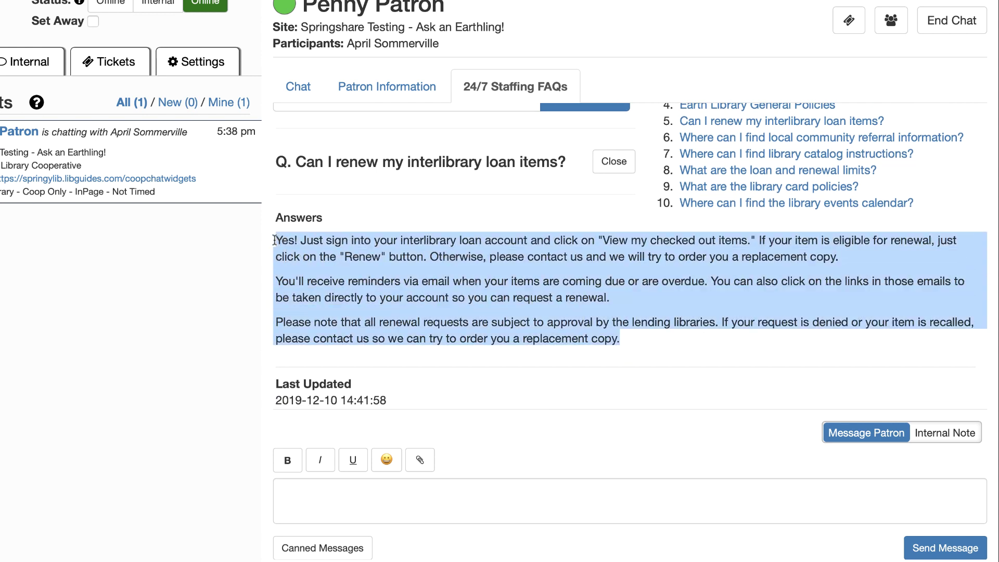
Step: Return to the patron's chat and send a greeting addressed to them by first name
click(297, 86)
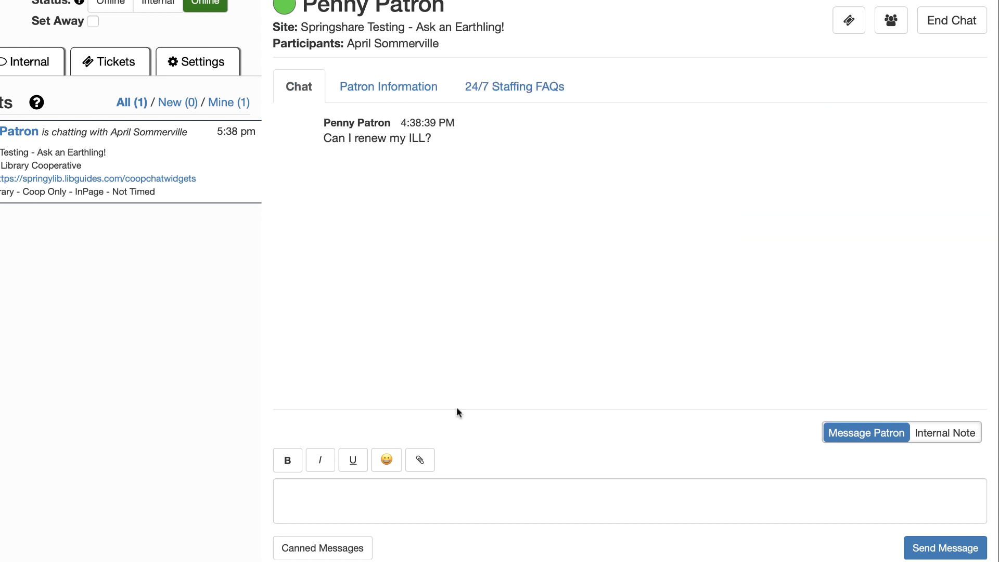
click(454, 513)
text(Hi Penny)
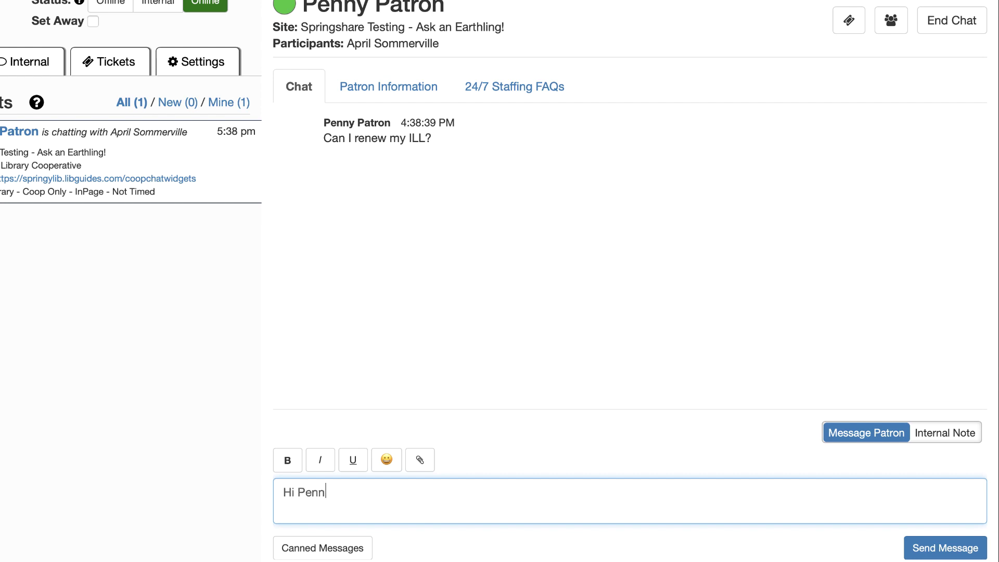
key(Return)
Step: Send the copied FAQ renewal answer and start a follow-up ticket from the chat
key(ctrl+v)
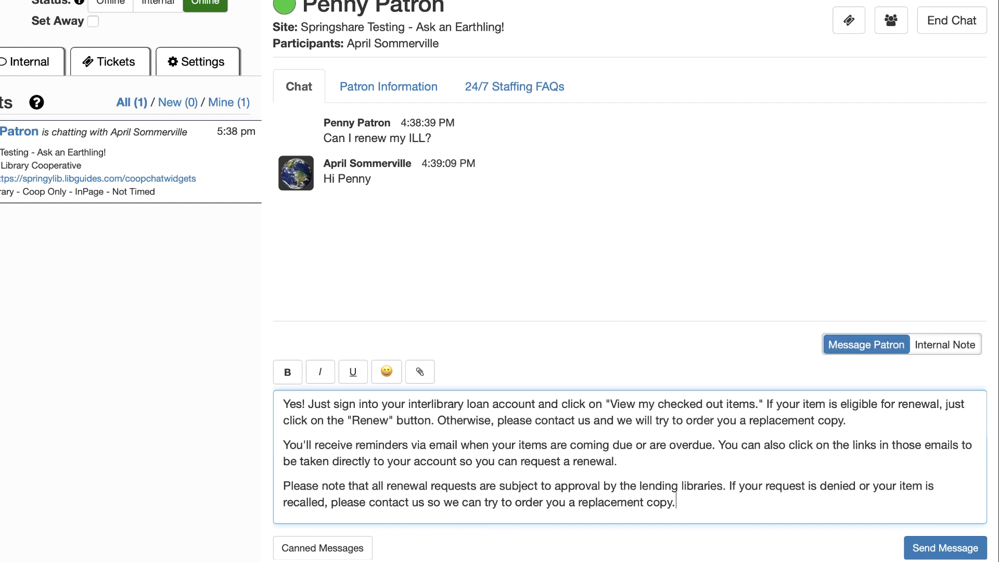
key(Return)
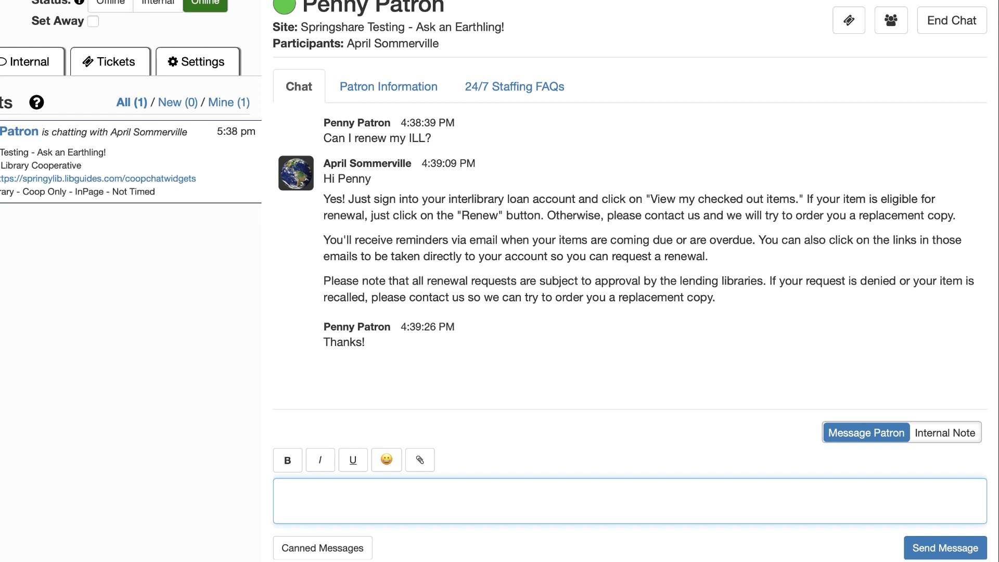
click(848, 20)
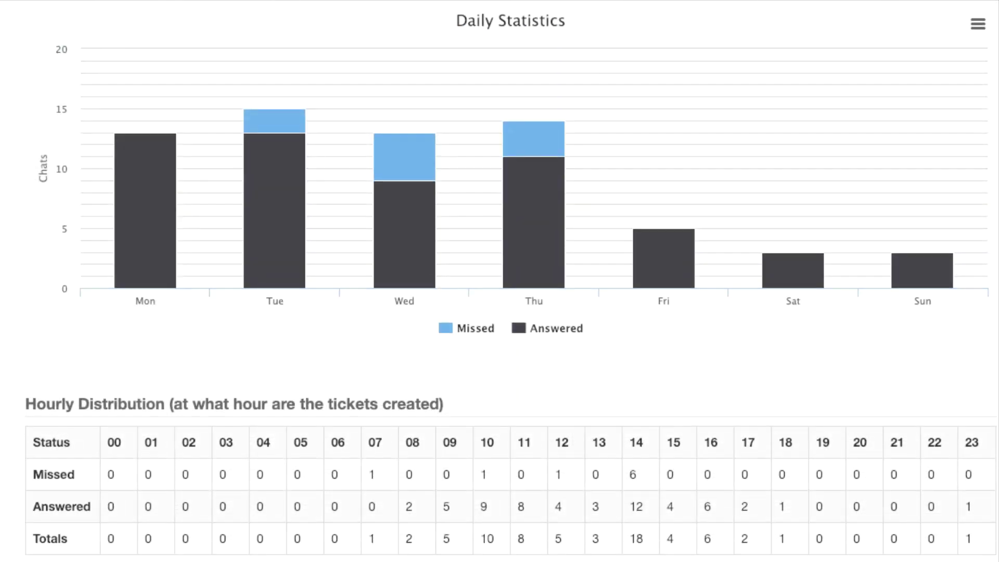
Step: Scroll down through the Daily Statistics, Hourly Distribution and Answerer Statistics sections
scroll(499, 281, down, 6)
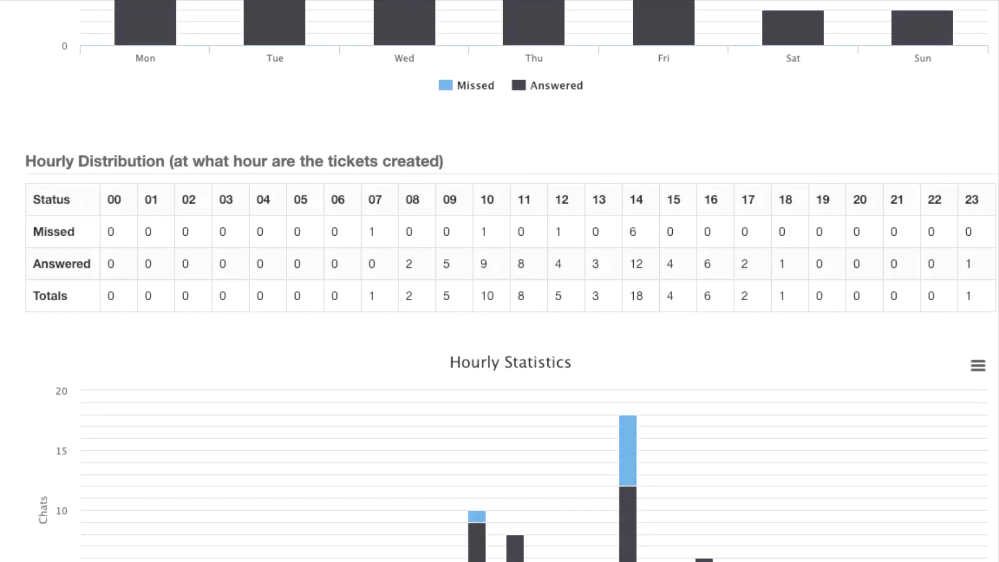
scroll(500, 281, down, 1)
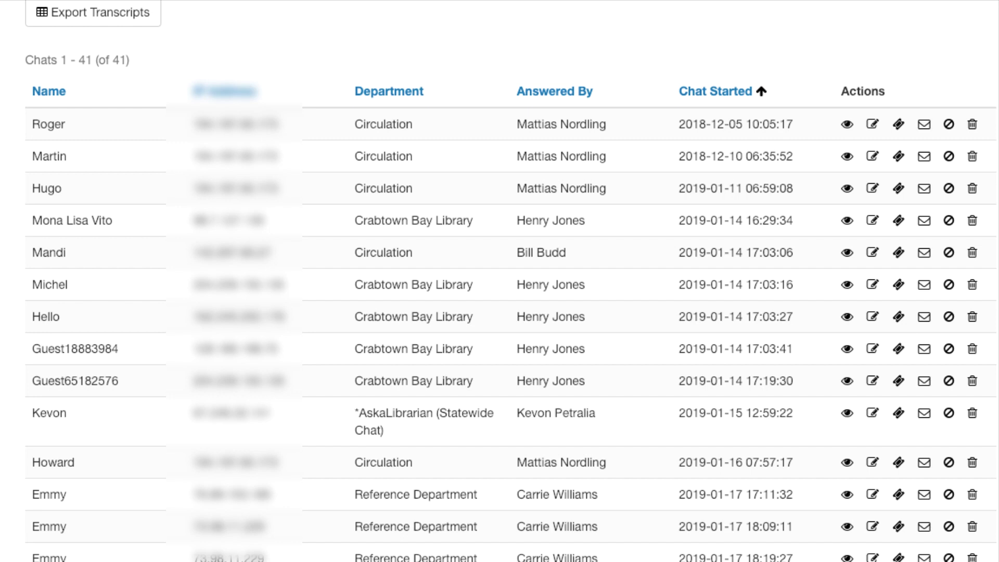
Step: Email the first transcript, then open Leave Feedback on the co-op operator's chat and begin writing
click(924, 124)
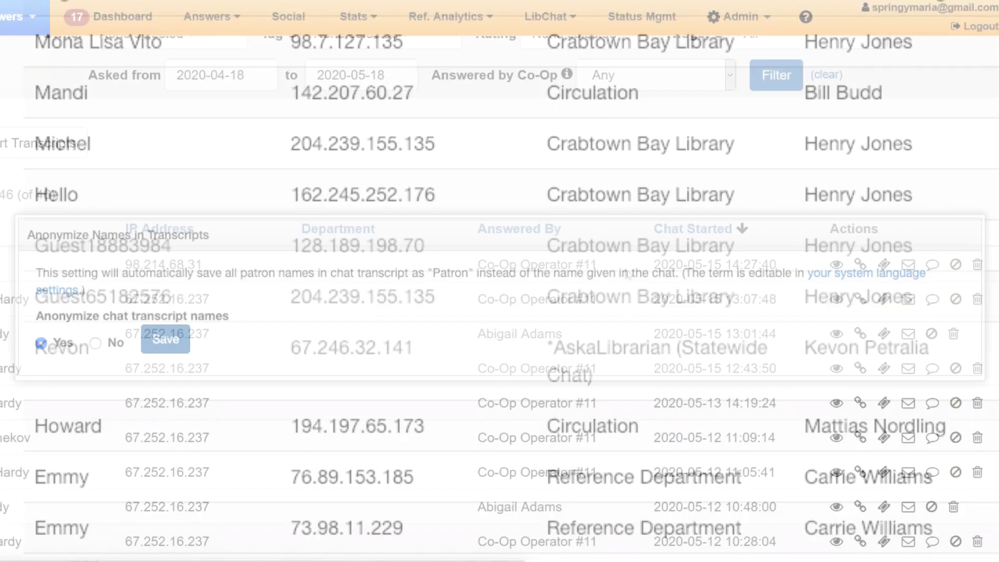
drag(601, 264, 452, 269)
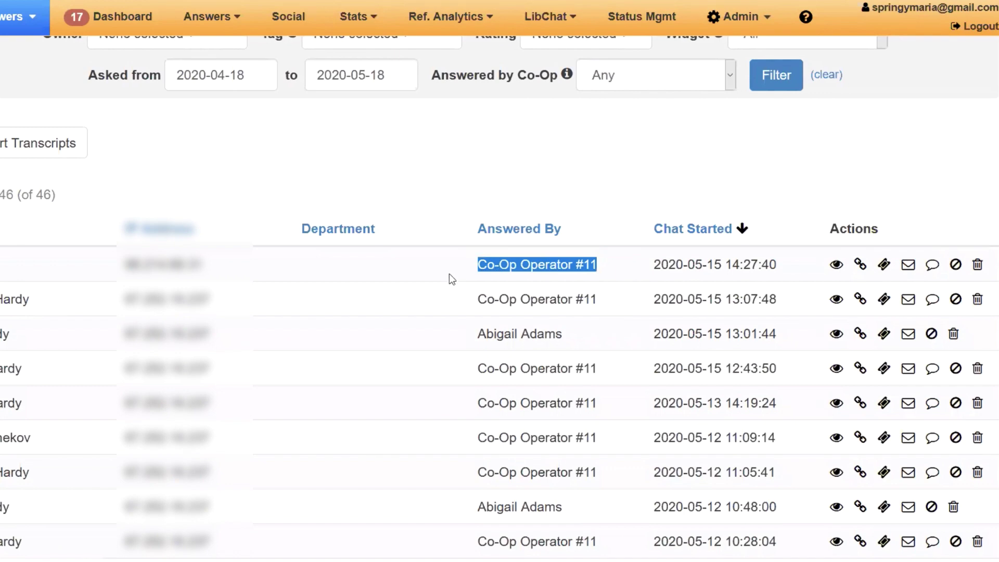
click(933, 266)
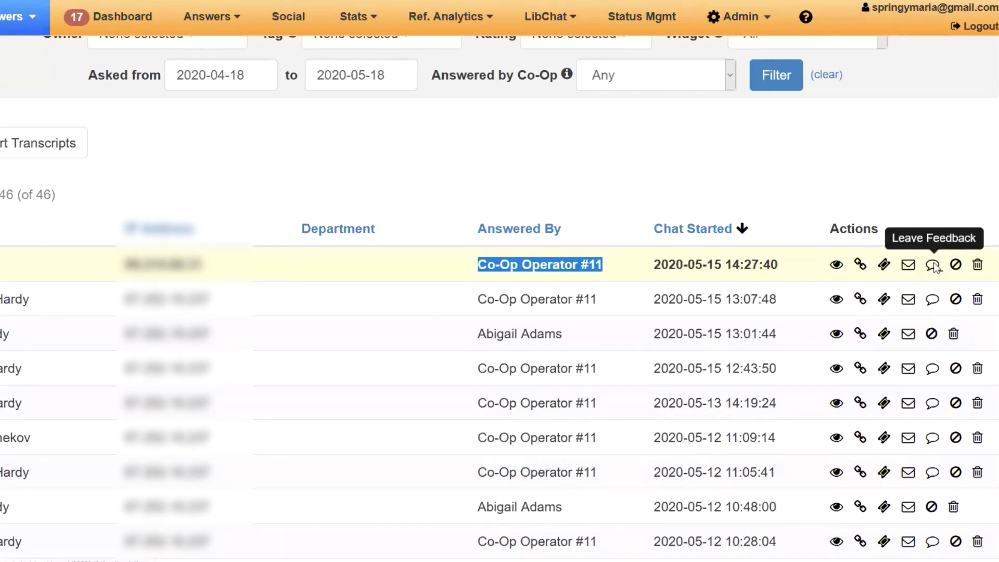
click(410, 245)
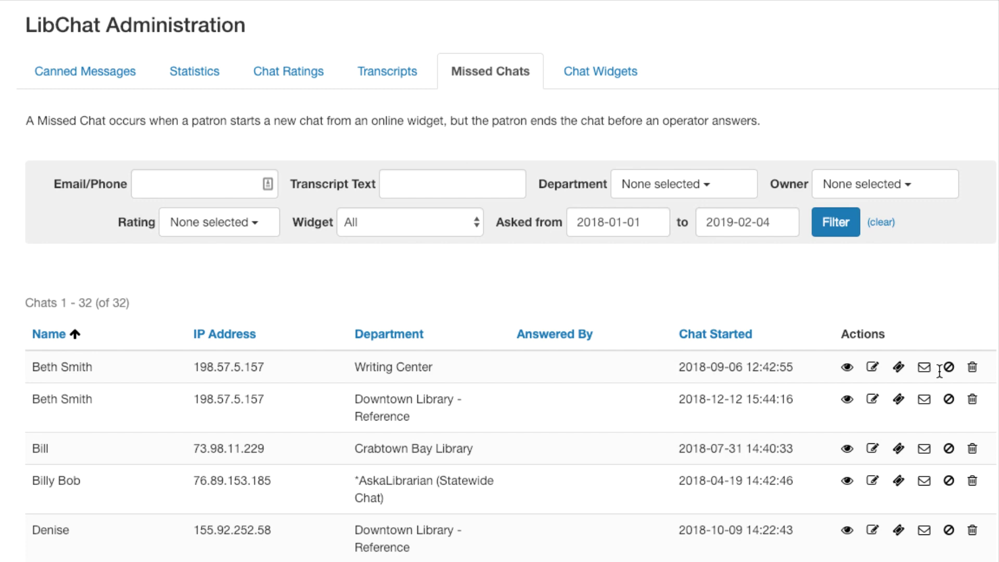
Step: Create a ticket from the first missed chat in the Missed Chats list
click(899, 368)
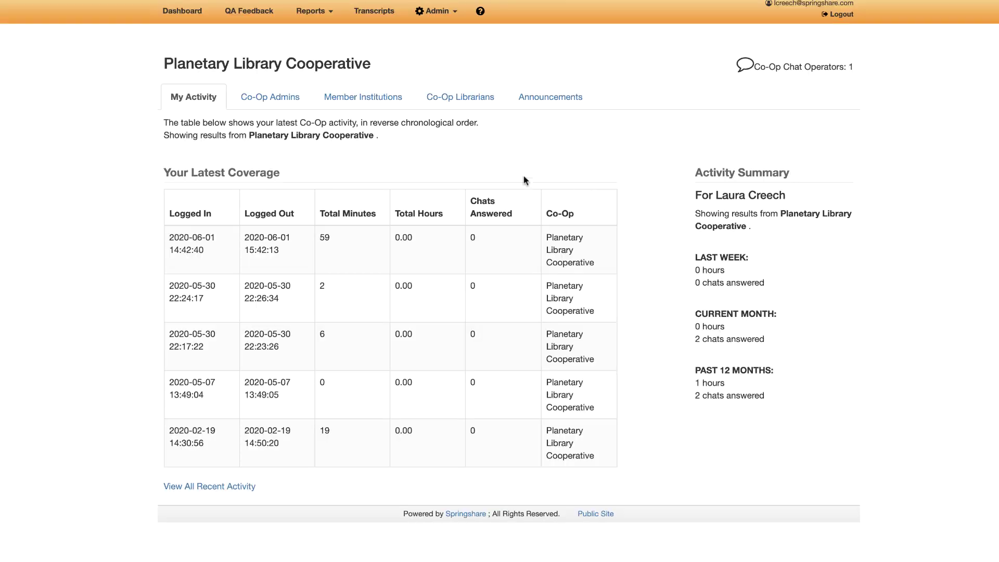
Step: View Chat Monitoring Activity by institution, then the co-op's transcripts and Admin dropdown
click(331, 14)
click(335, 46)
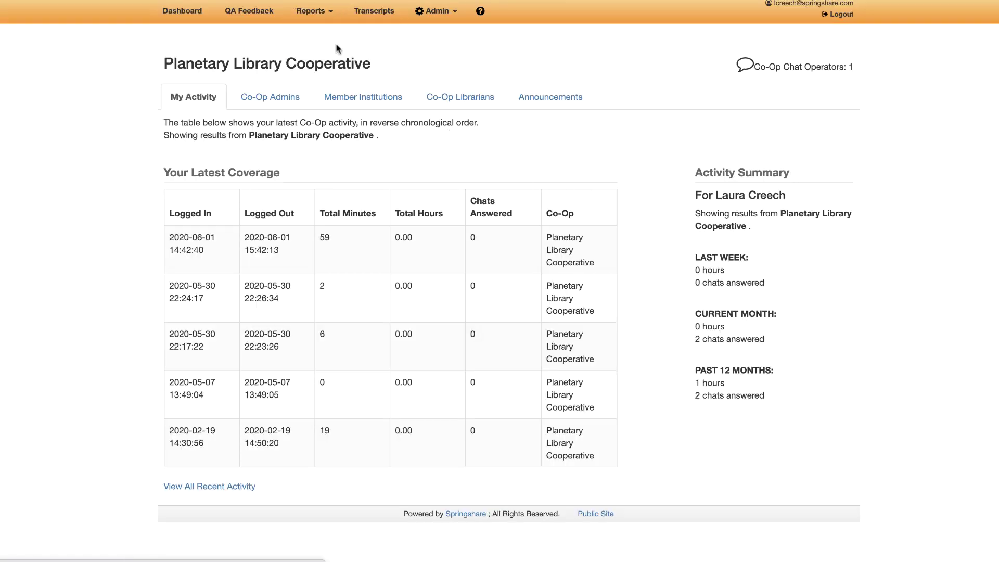
click(310, 94)
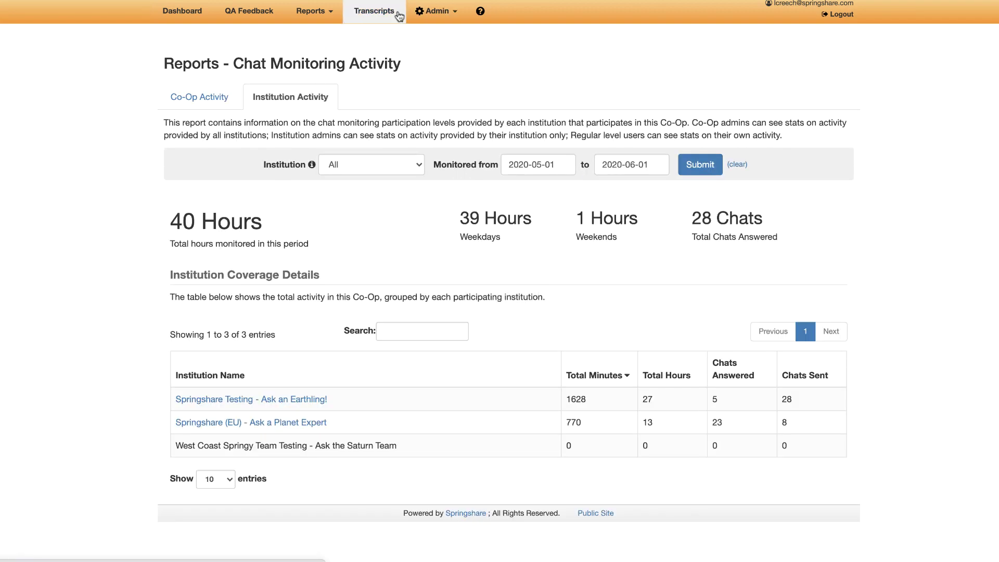
click(398, 14)
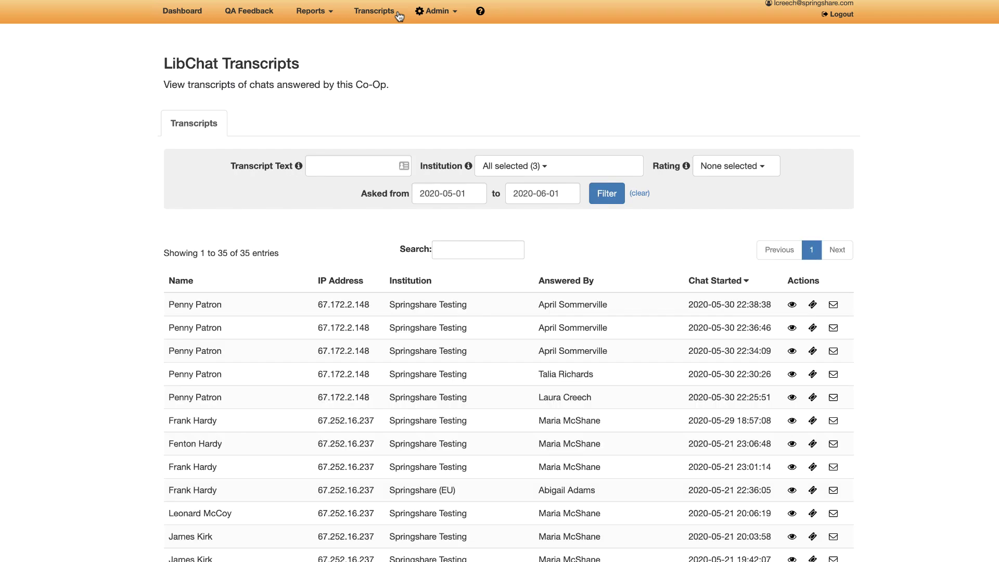
click(425, 19)
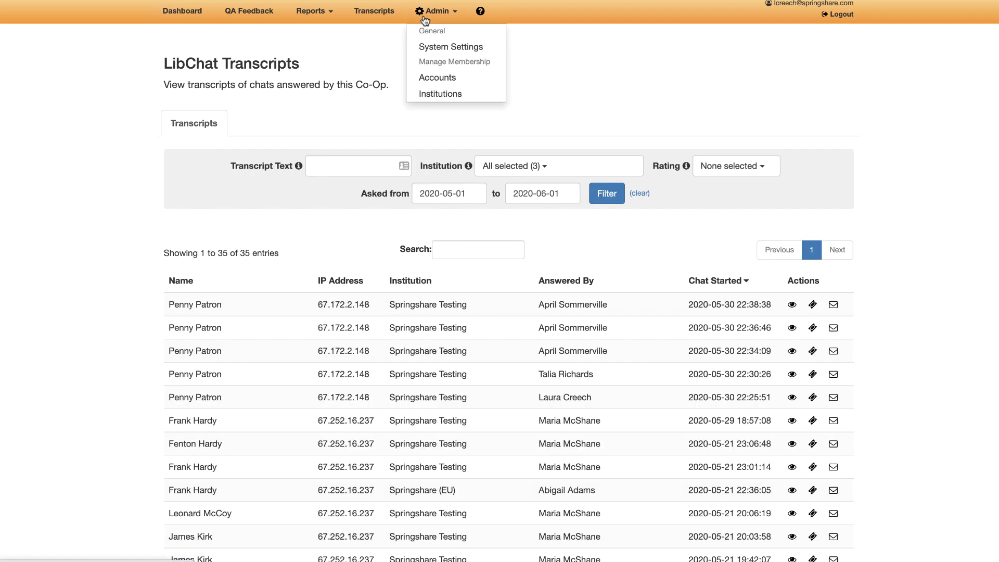